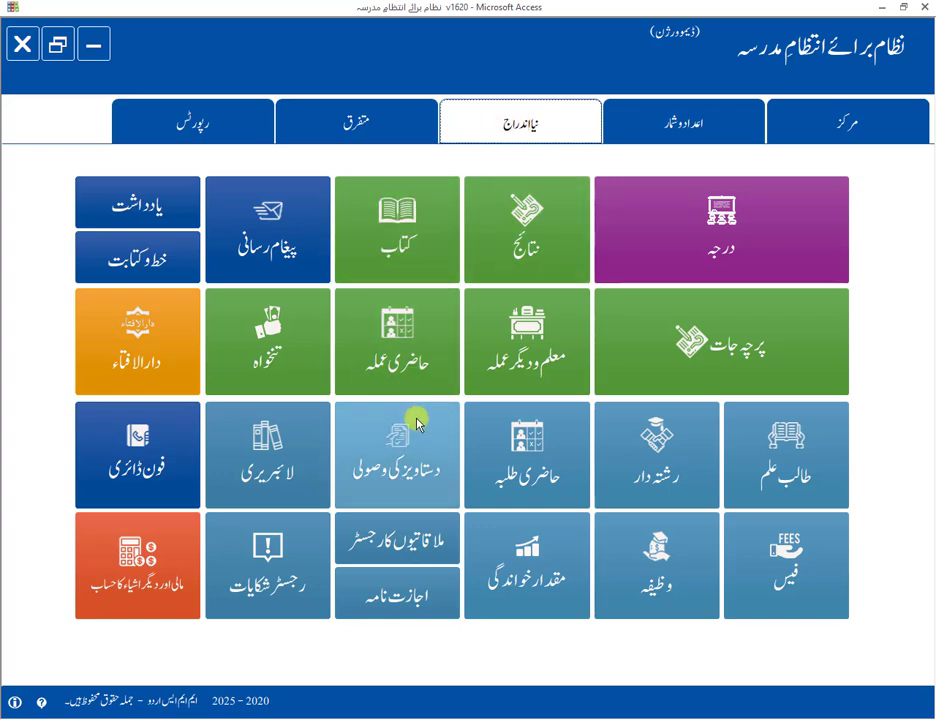
- Open the document receipt form (دستاویز کی وصولی) and select the student by searching for the name
click(397, 467)
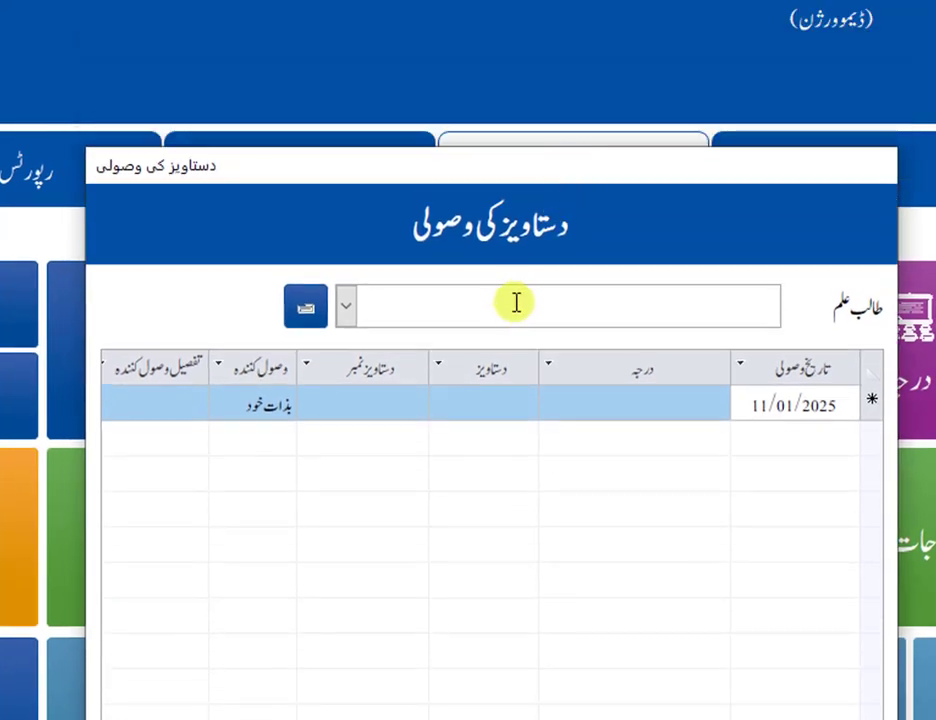
click(517, 313)
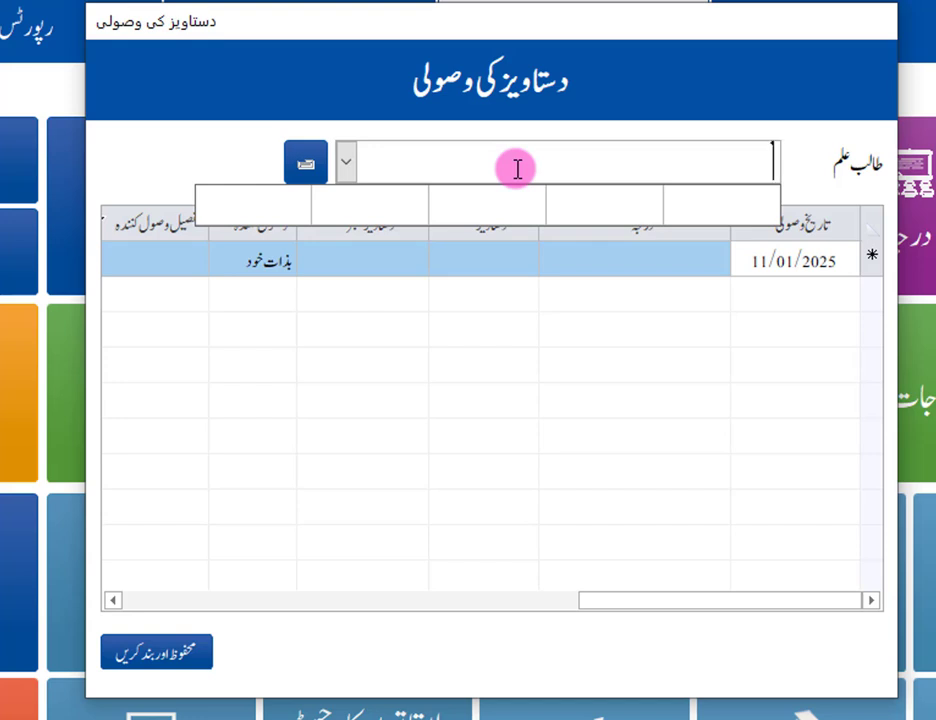
text(نعیم)
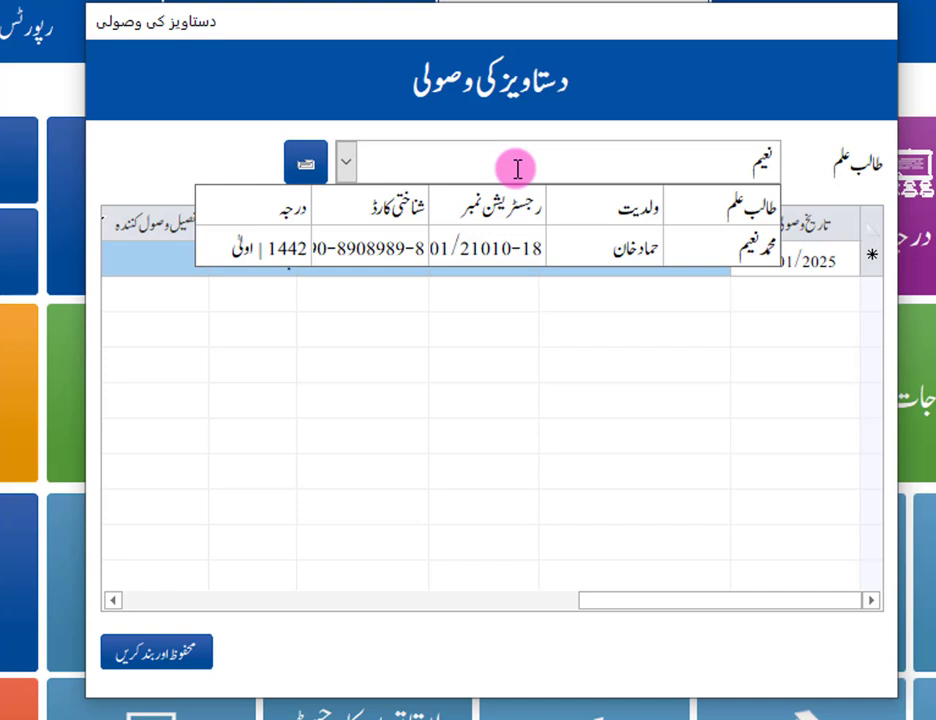
key(BackSpace)
key(BackSpace)
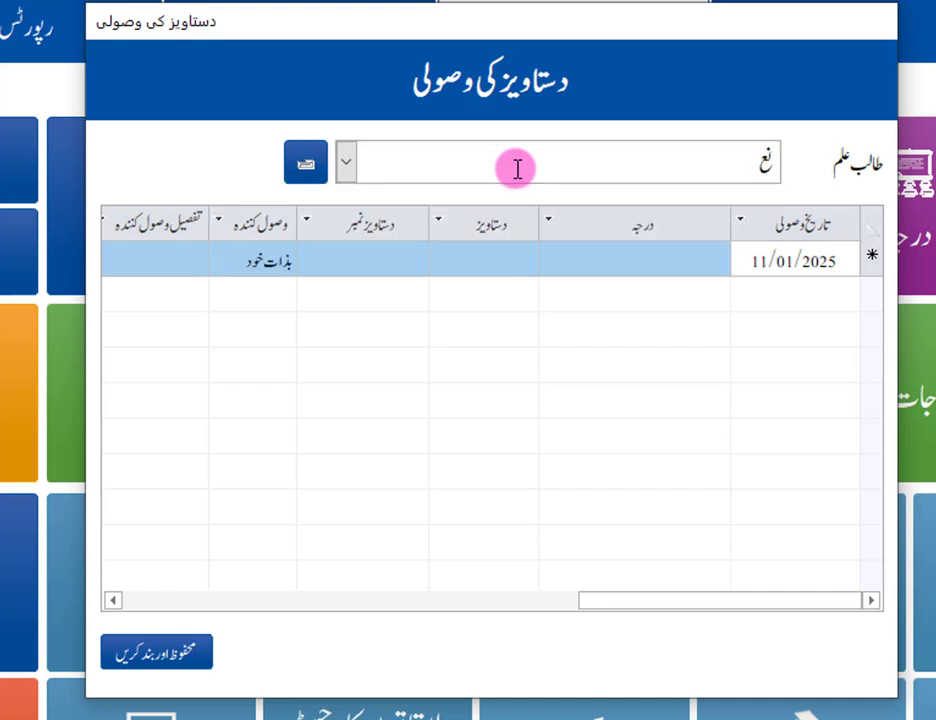
text(یم)
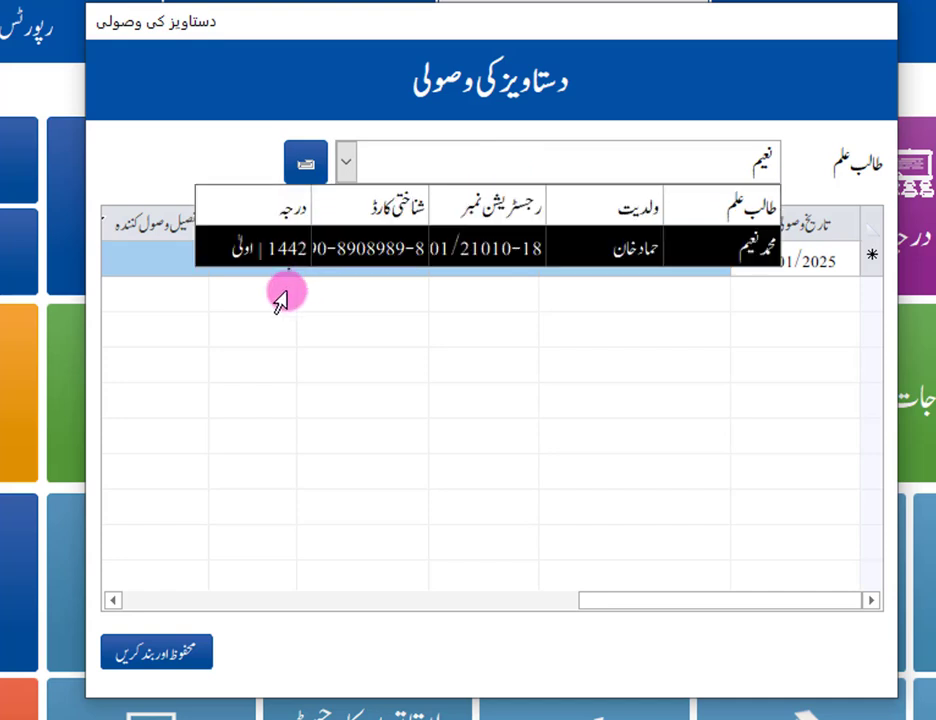
click(487, 255)
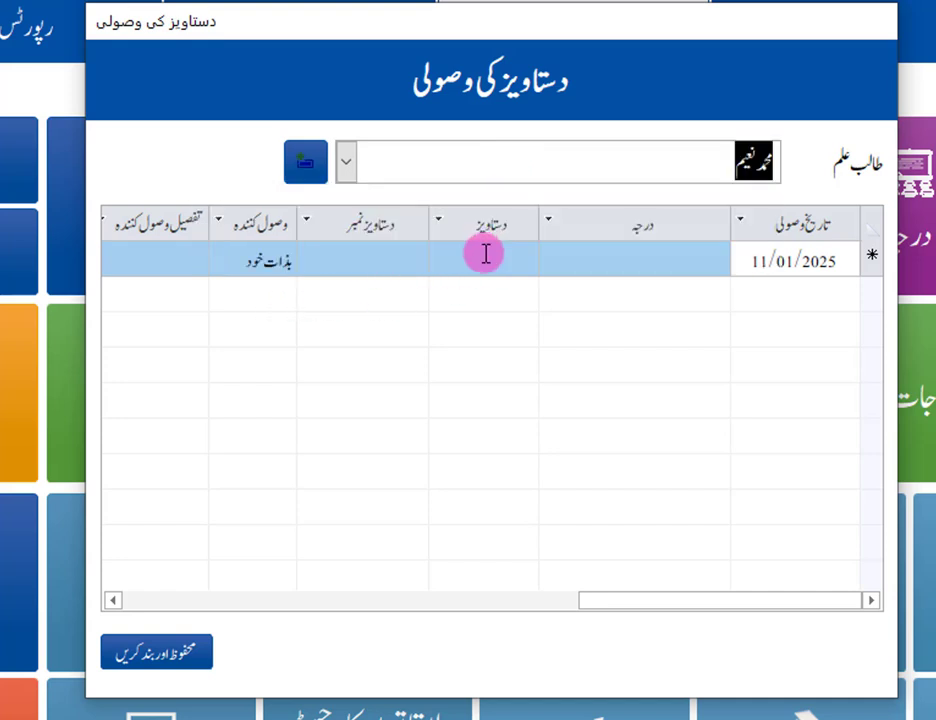
- Set the receipt date (تاریخ وصولی) of the first row to today's date, 11/01/2025
click(760, 262)
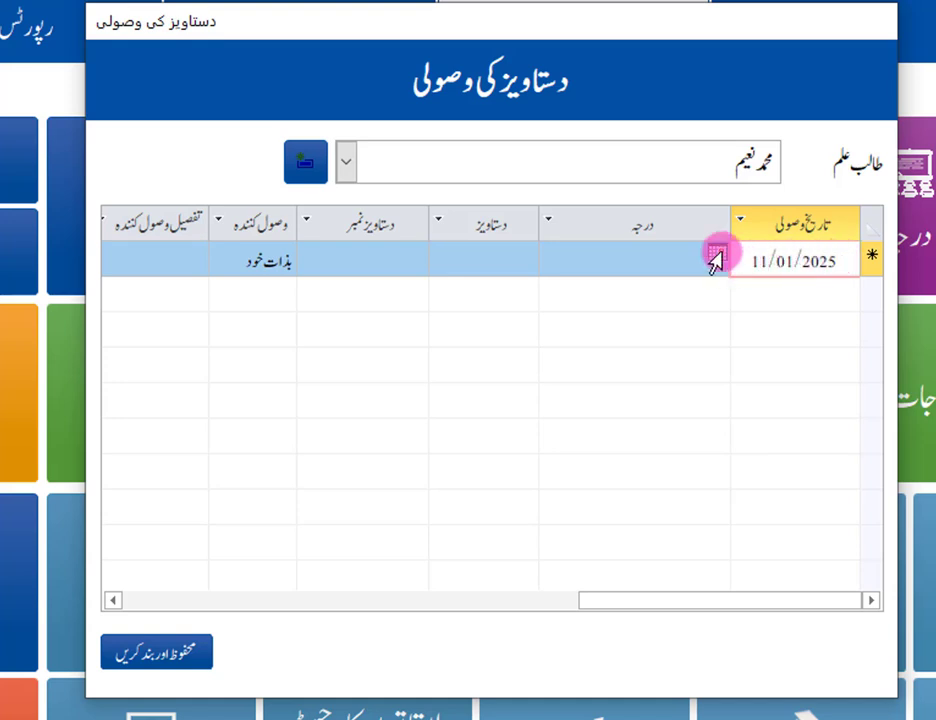
click(717, 255)
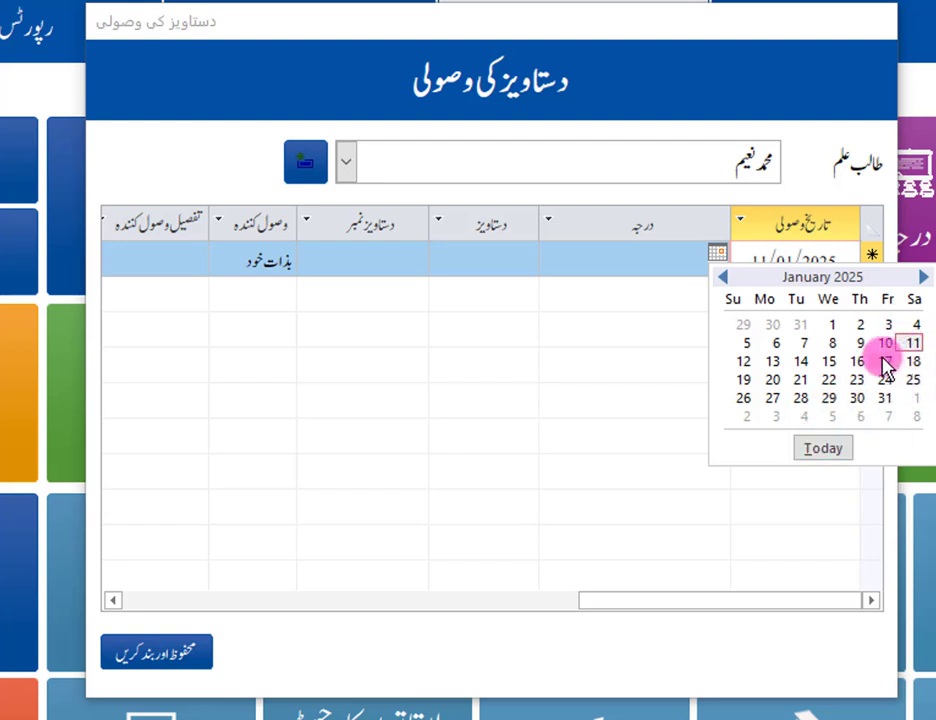
click(822, 449)
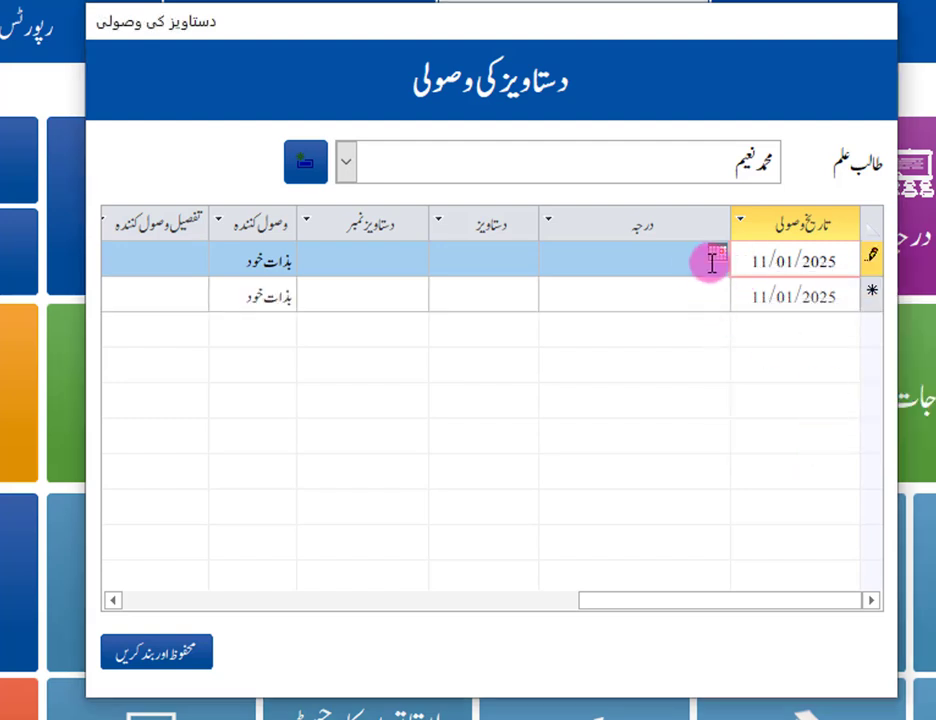
- Set the class (درجہ) of the first row to 1442 | ثانی
click(620, 261)
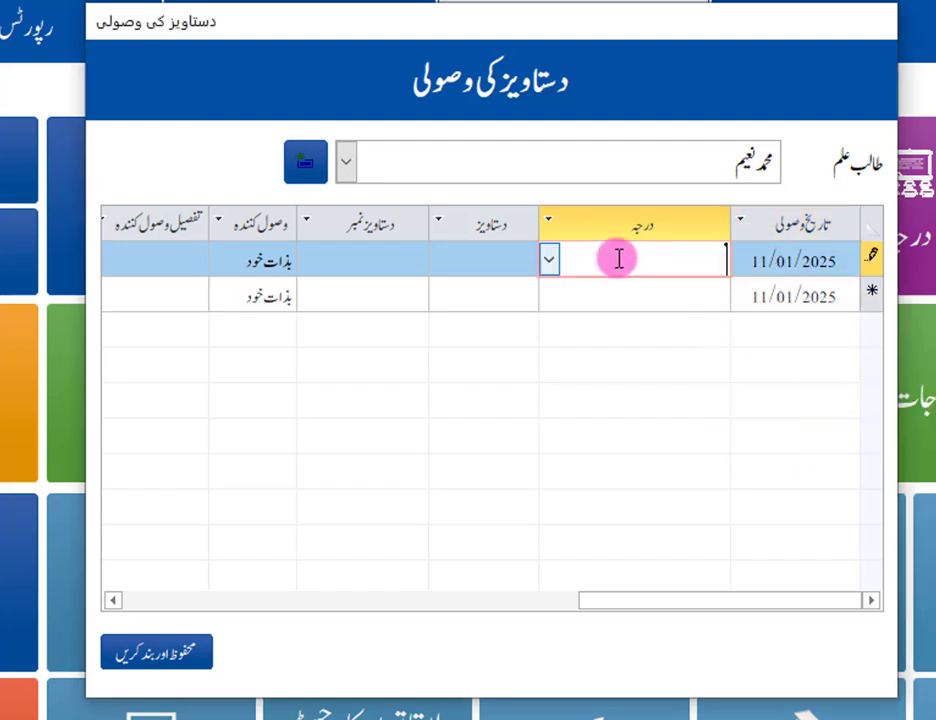
click(549, 262)
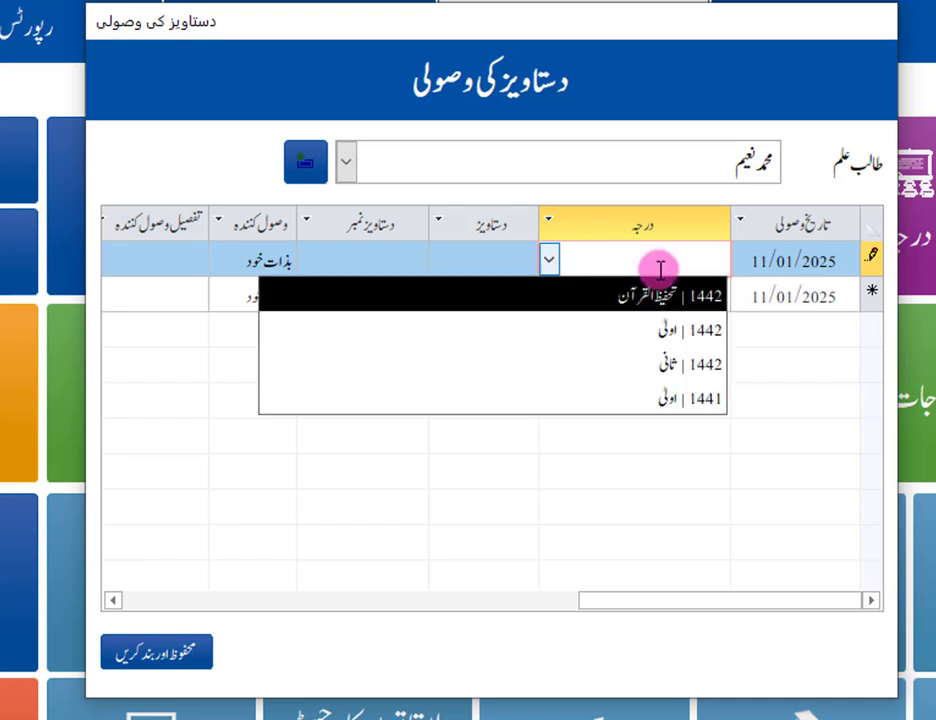
drag(704, 163, 776, 163)
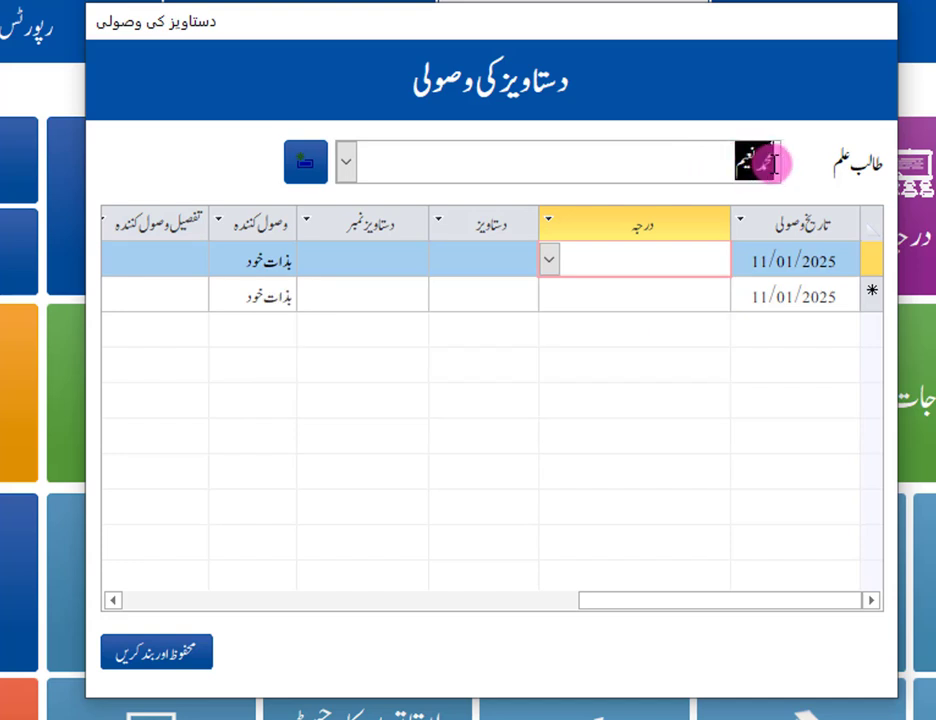
click(549, 259)
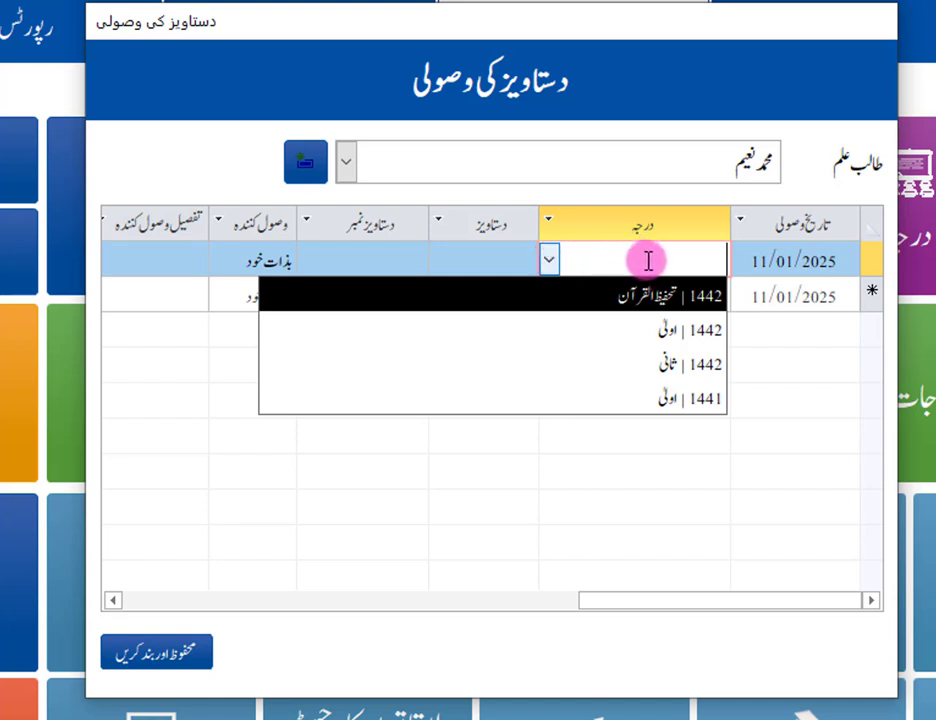
click(553, 262)
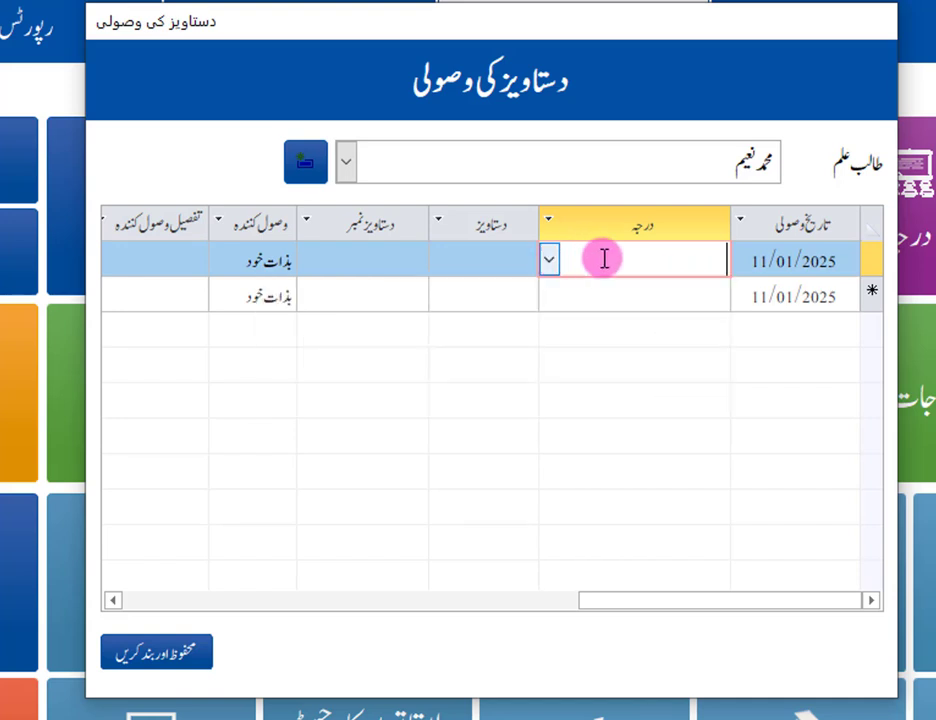
click(552, 265)
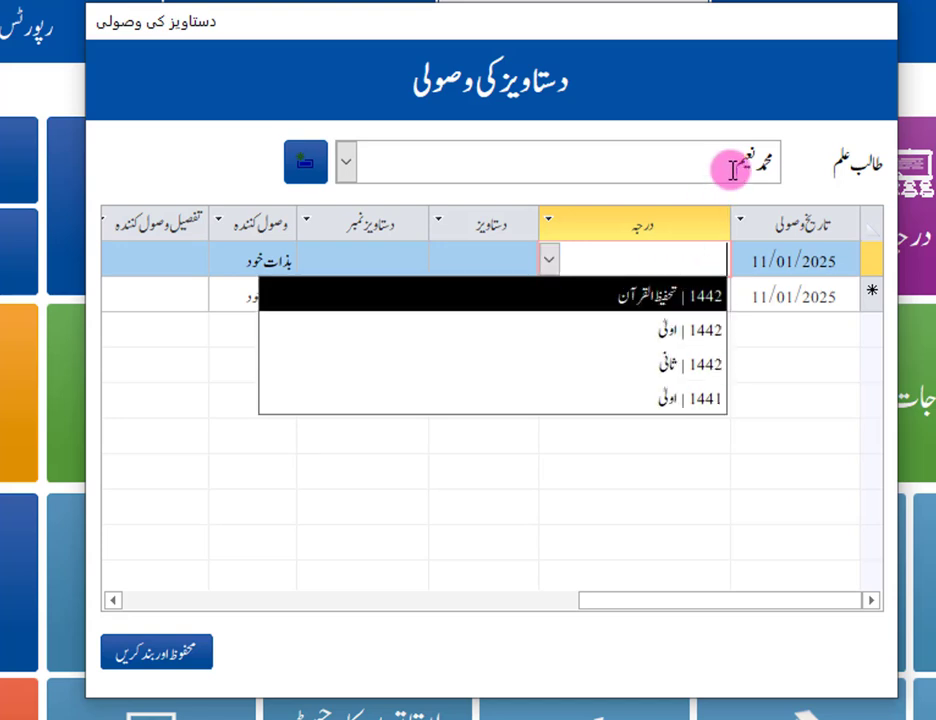
click(688, 365)
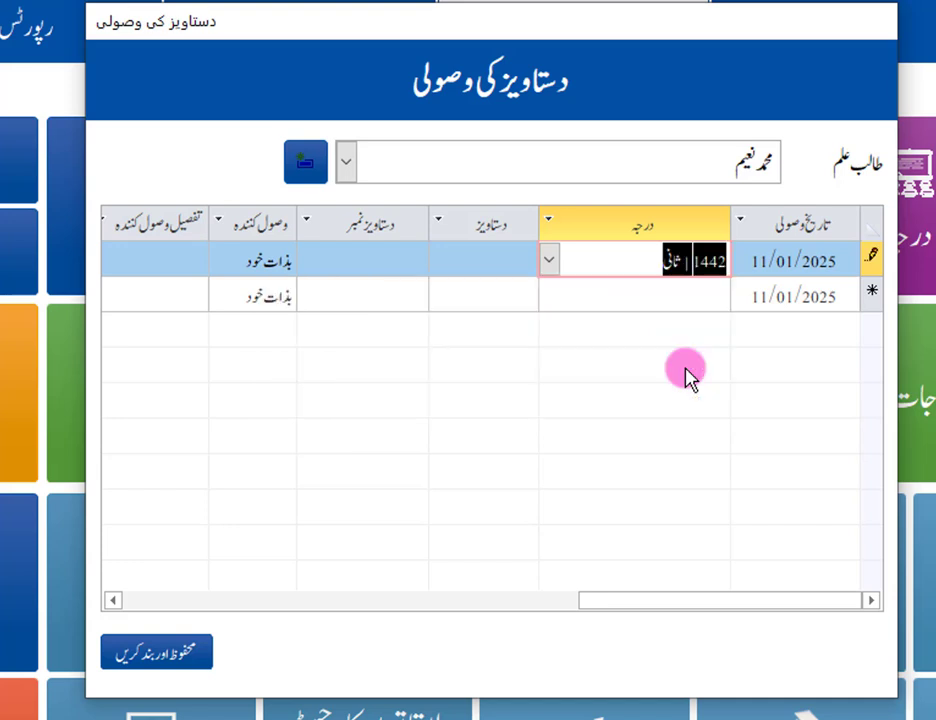
click(650, 260)
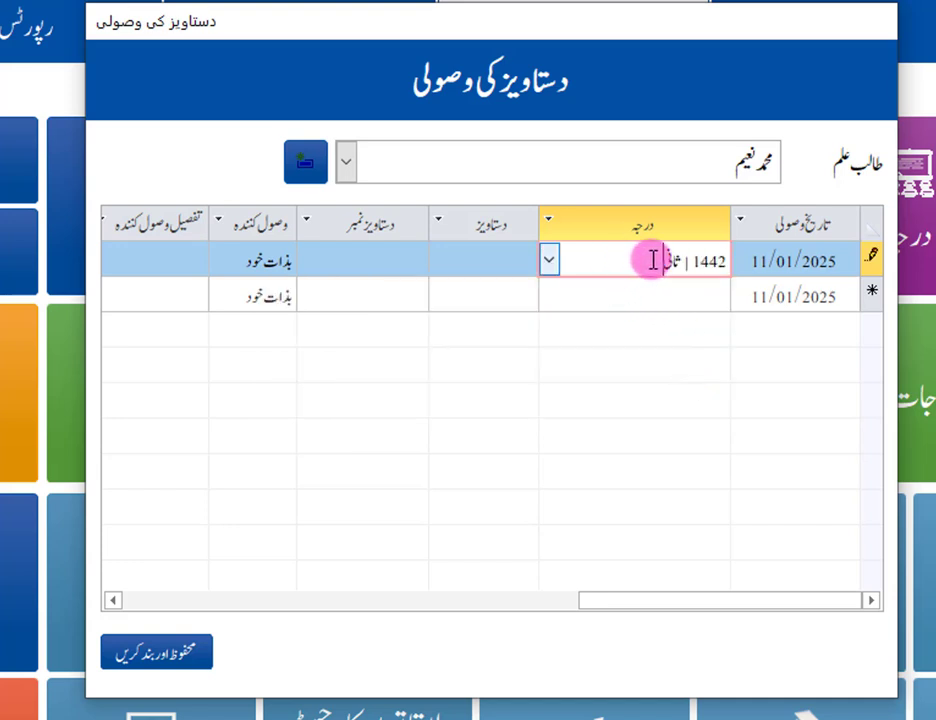
- Open the document types list (اقسامِ دستاویز) from the first row's document field and enable editing in it
click(483, 263)
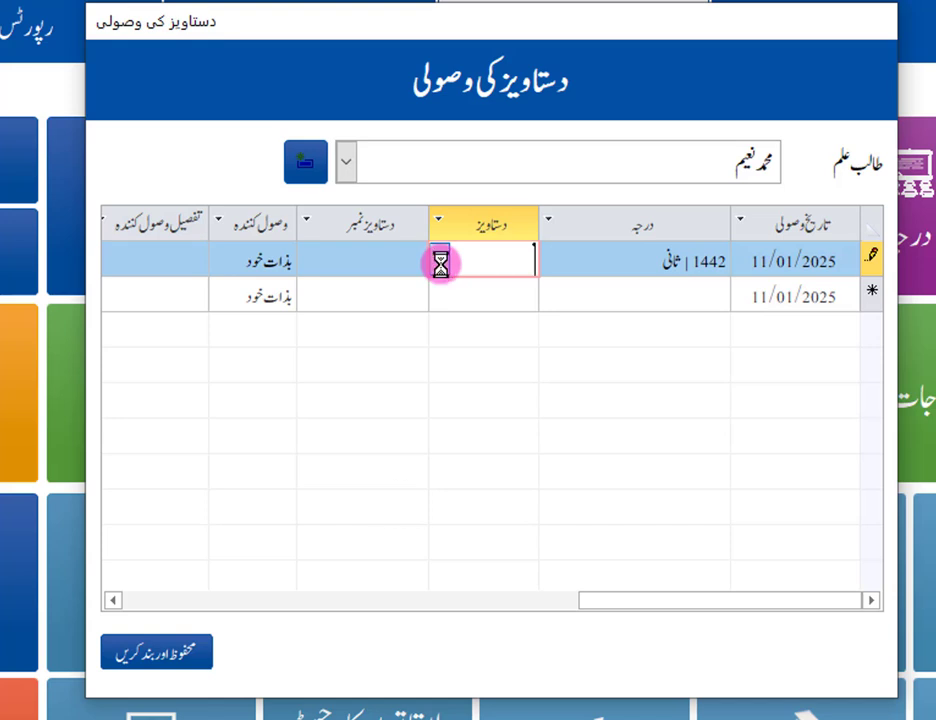
click(440, 262)
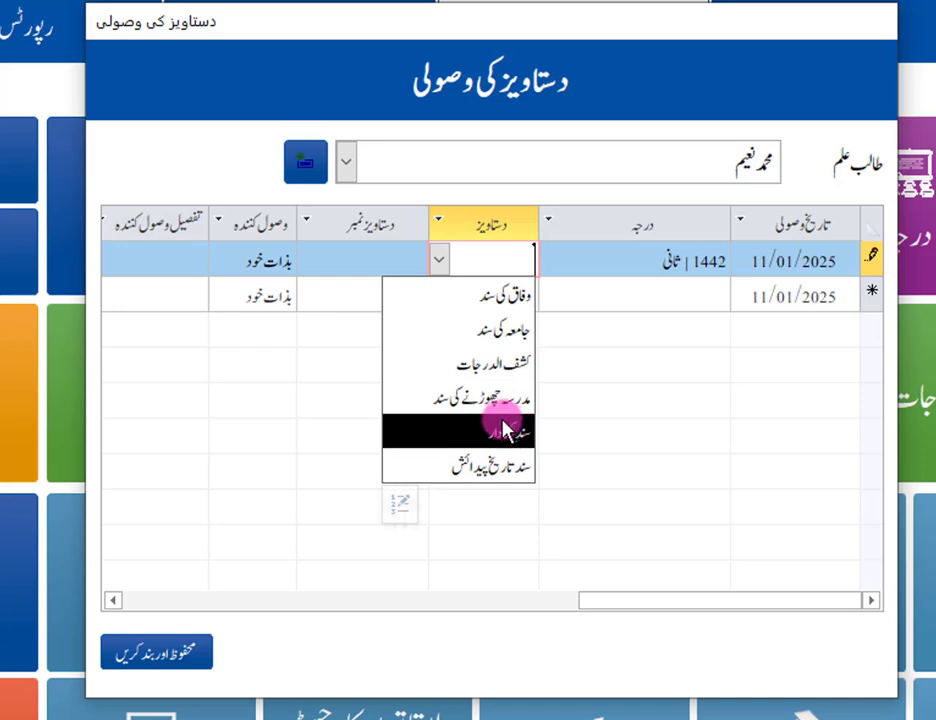
click(440, 262)
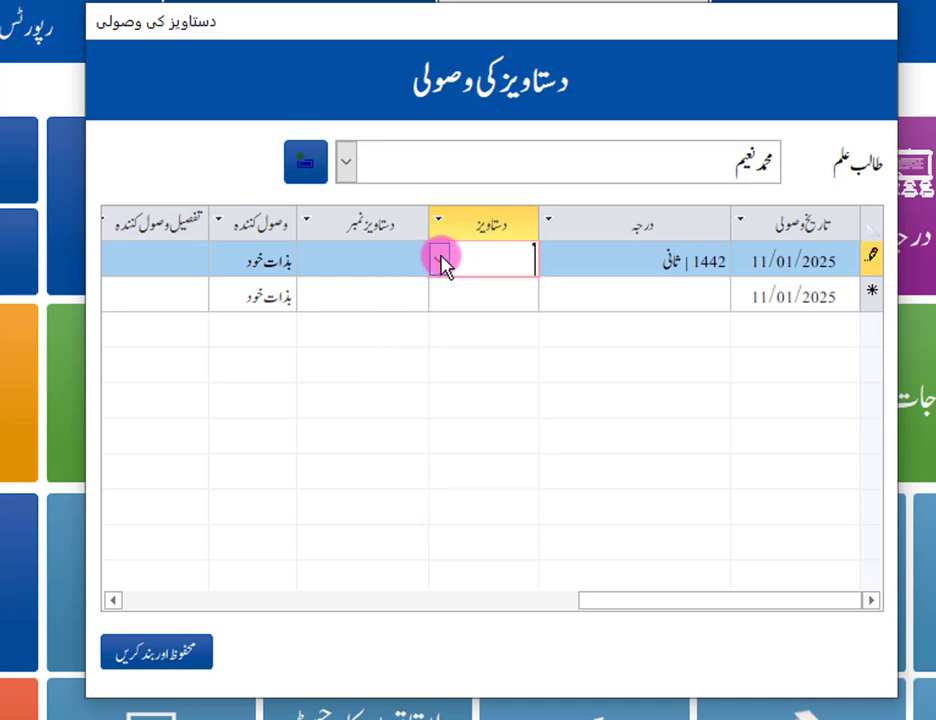
click(440, 262)
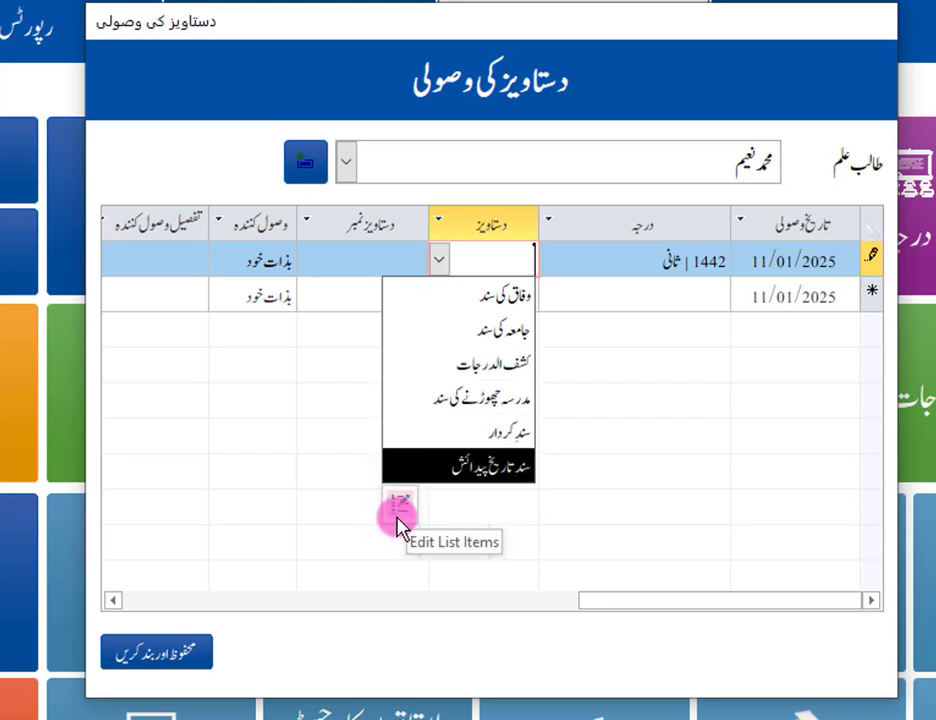
click(593, 340)
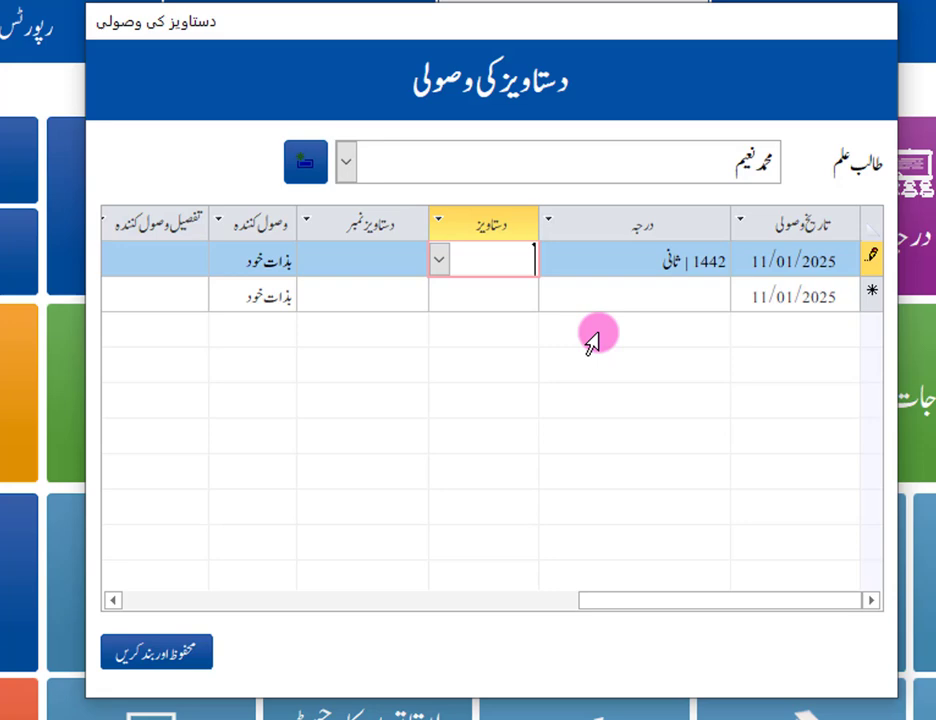
click(440, 260)
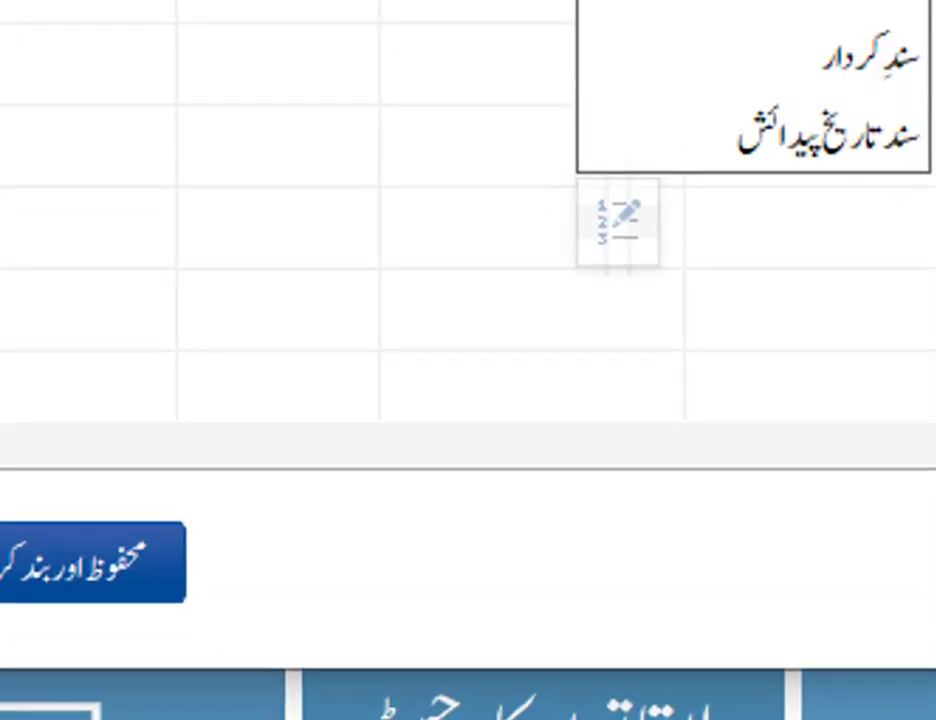
click(621, 240)
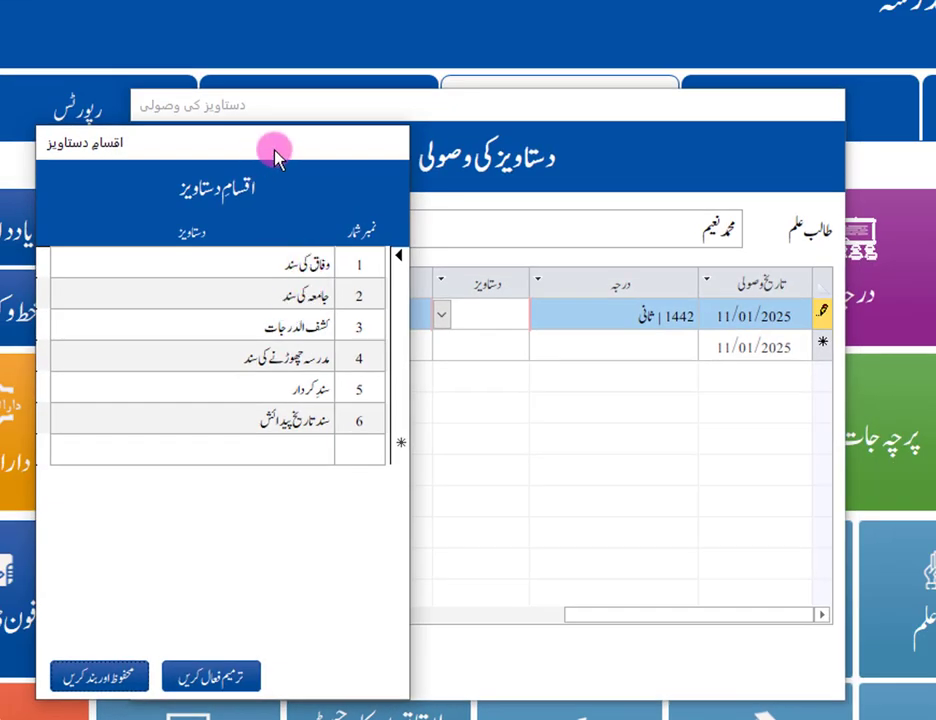
drag(275, 155, 518, 163)
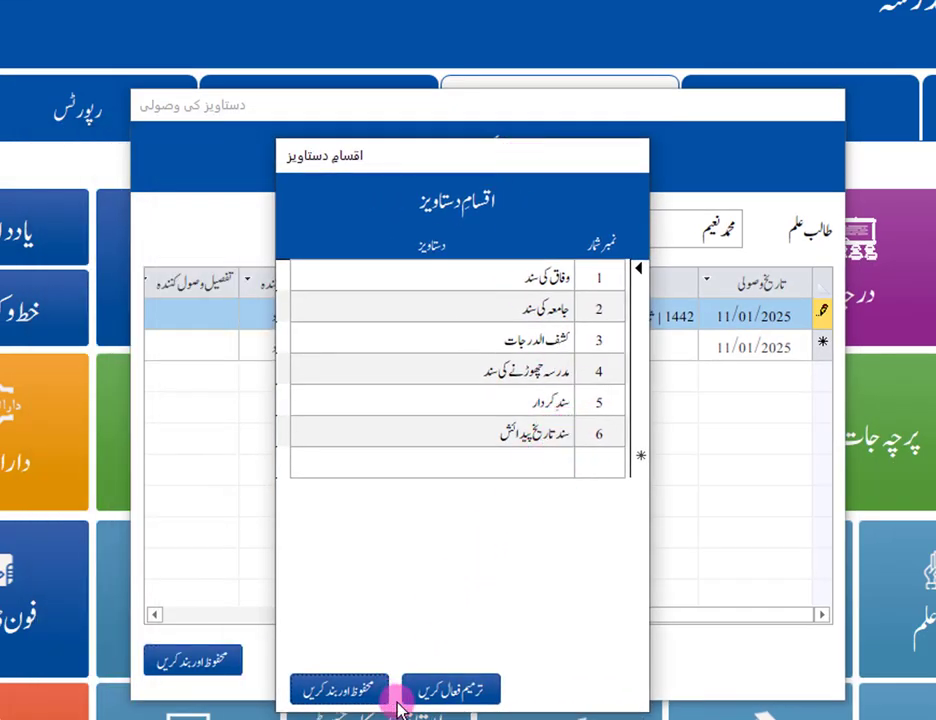
click(449, 689)
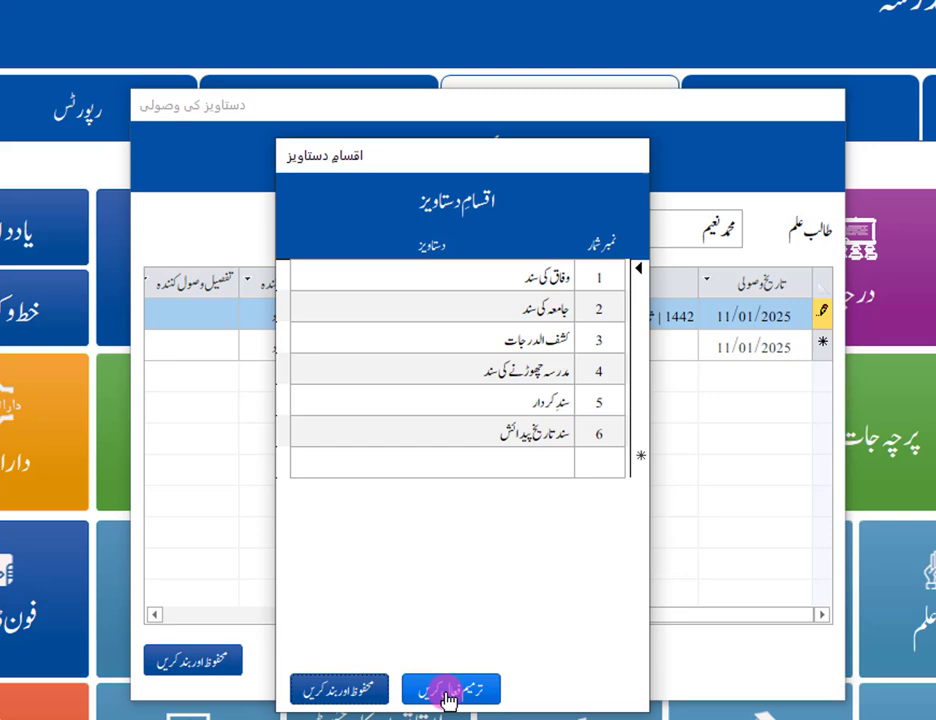
- Add the new document type رجسٹریشن کارڈ at the end of the document types list
click(598, 462)
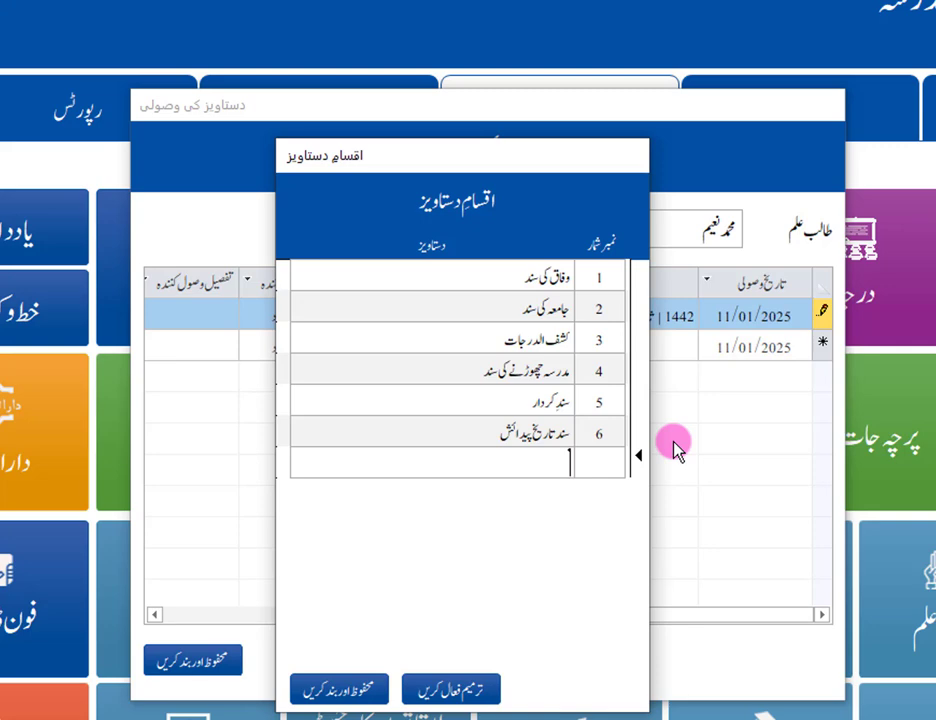
key(Tab)
text(رجس)
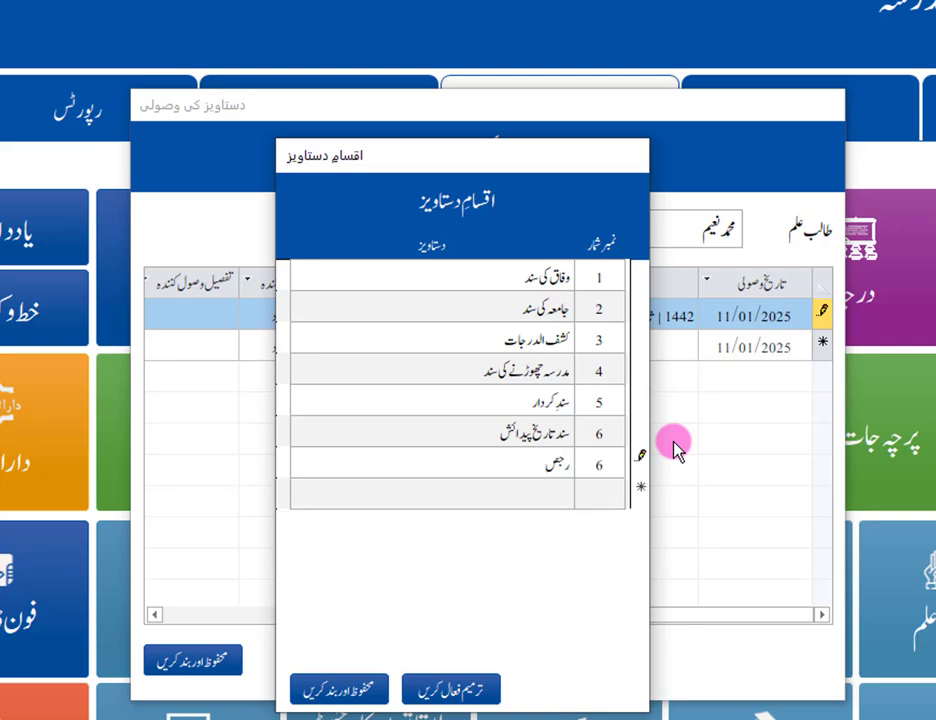
text(ٹریشن کارڈ)
key(Return)
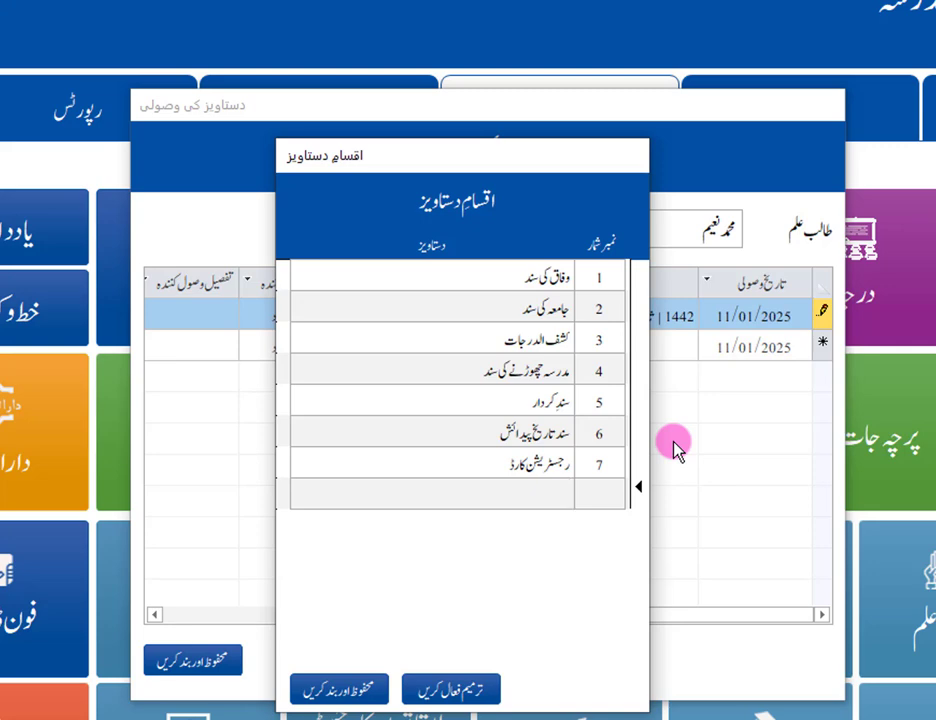
- Add the document type رول نمبر سلپ, then save and close the document types list
text(رول)
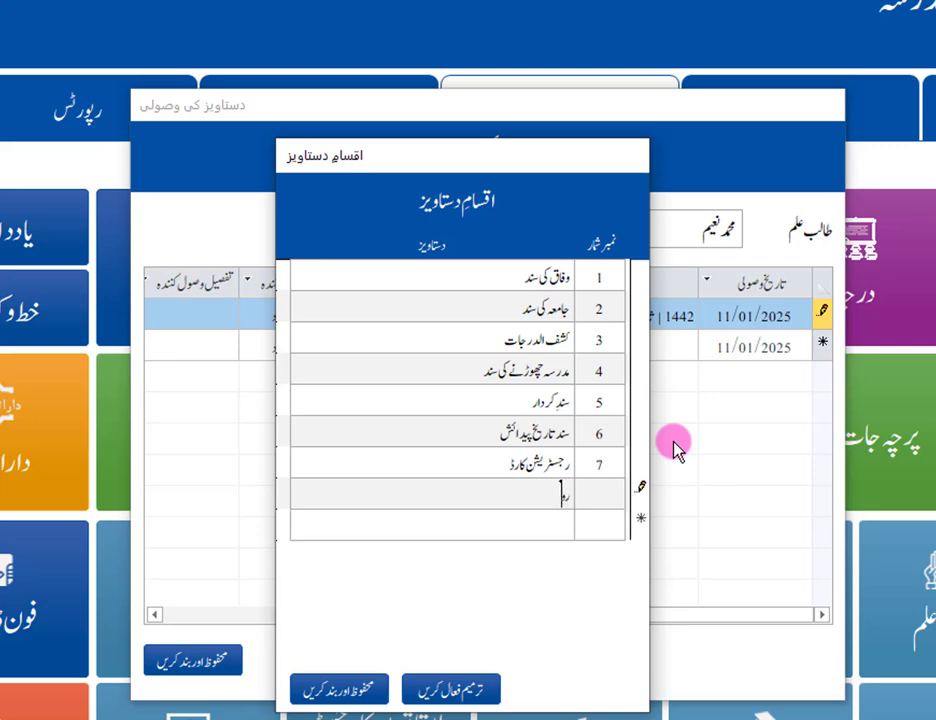
text( نمبر سلپ)
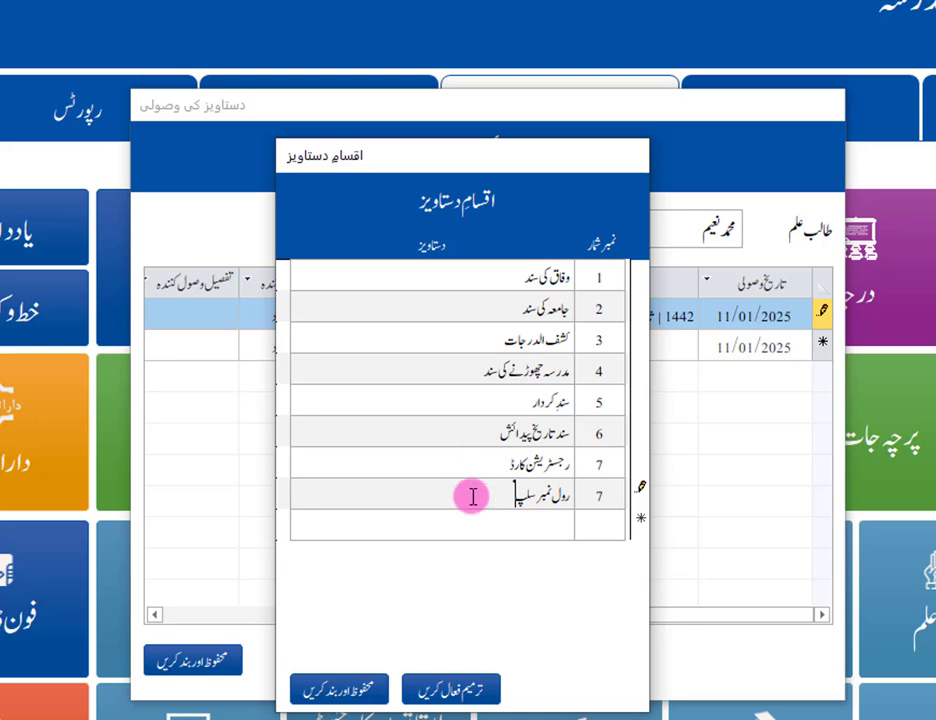
click(340, 690)
- Set the first row's document (دستاویز) to وفاق کی سند and enter its document number
click(564, 313)
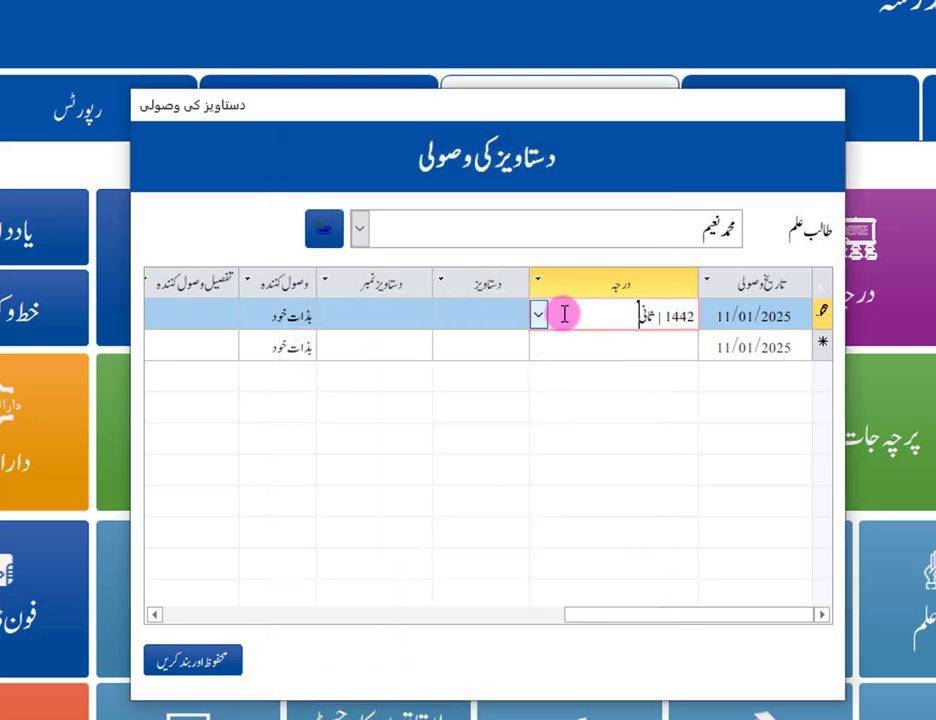
click(470, 314)
click(445, 314)
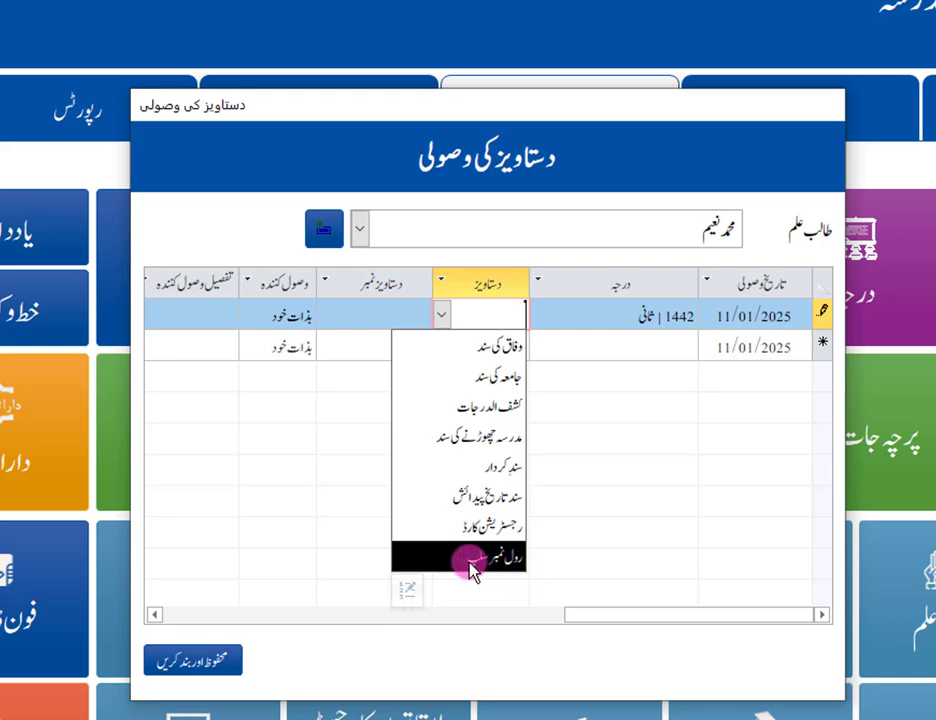
click(565, 312)
click(441, 314)
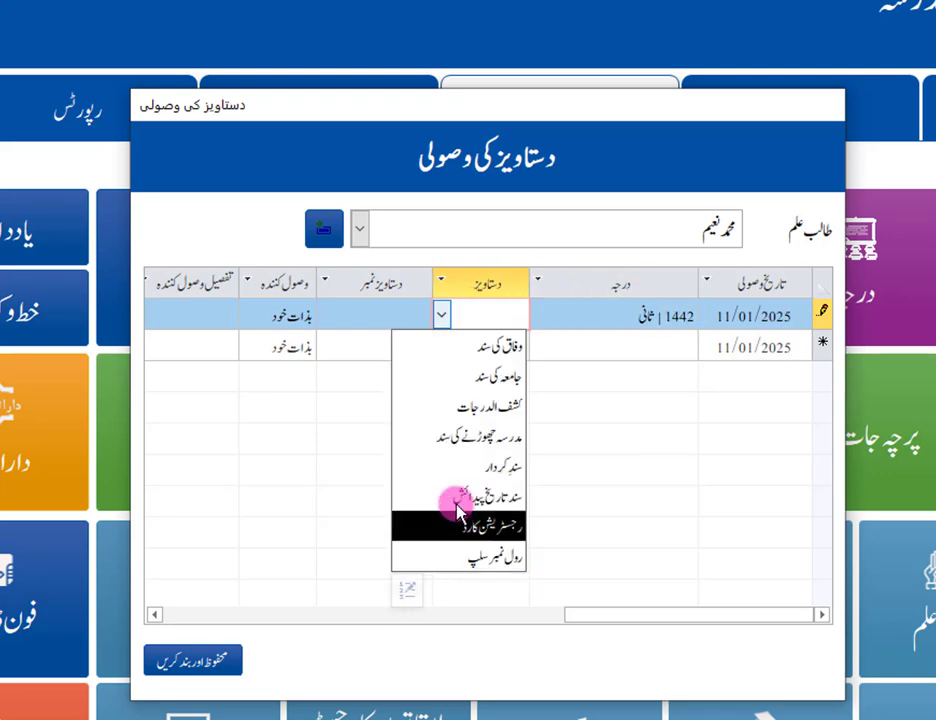
click(498, 352)
click(353, 319)
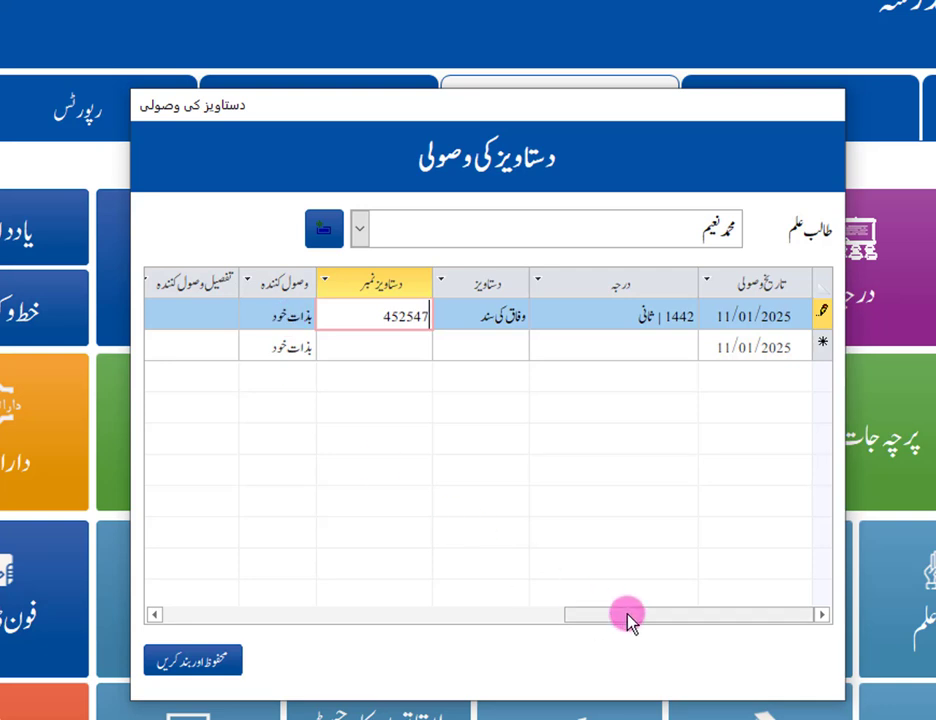
- Set the first row's recipient (وصول کنندہ) to بذات خود
drag(627, 616, 529, 620)
click(548, 304)
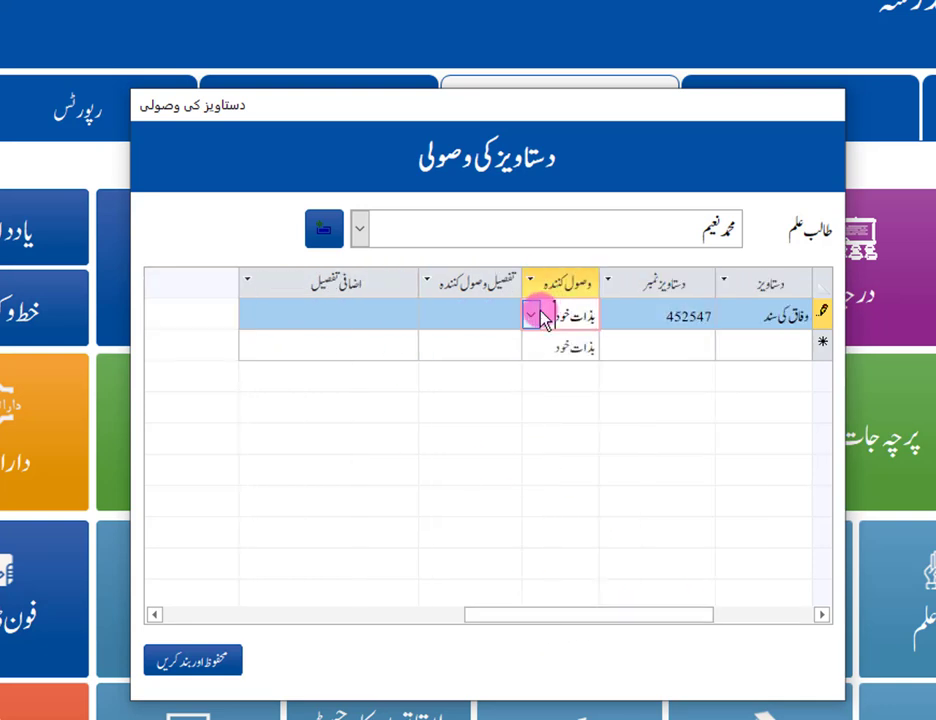
click(532, 316)
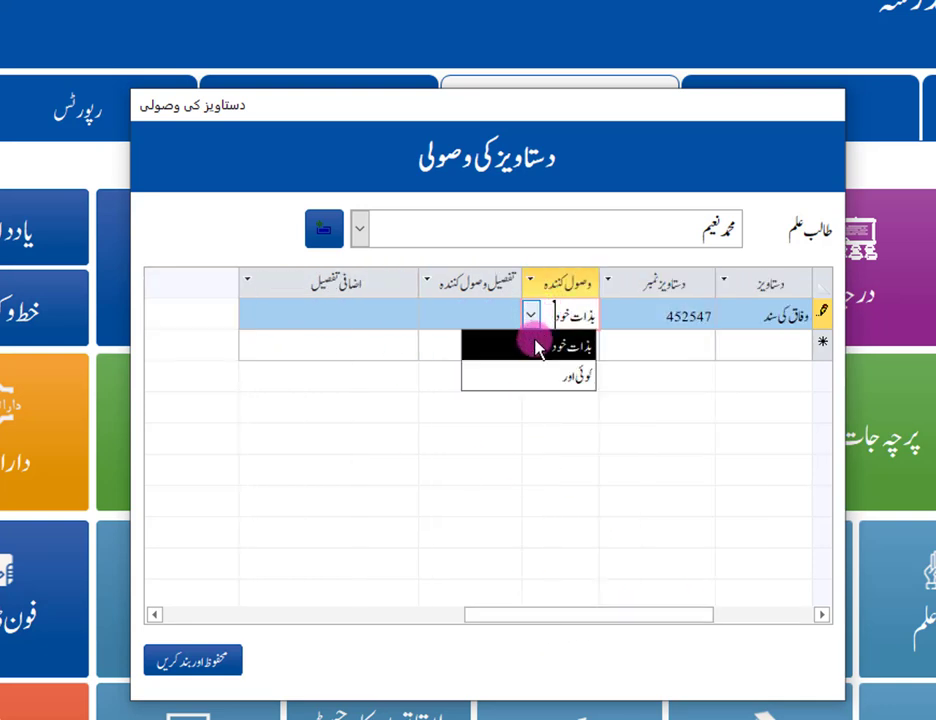
click(633, 314)
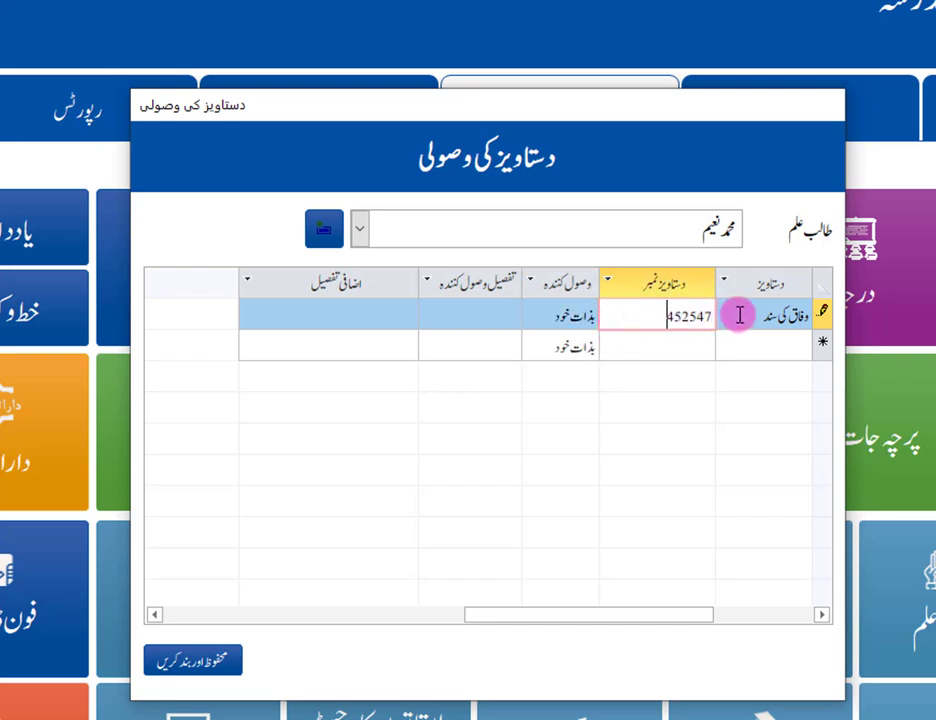
click(532, 316)
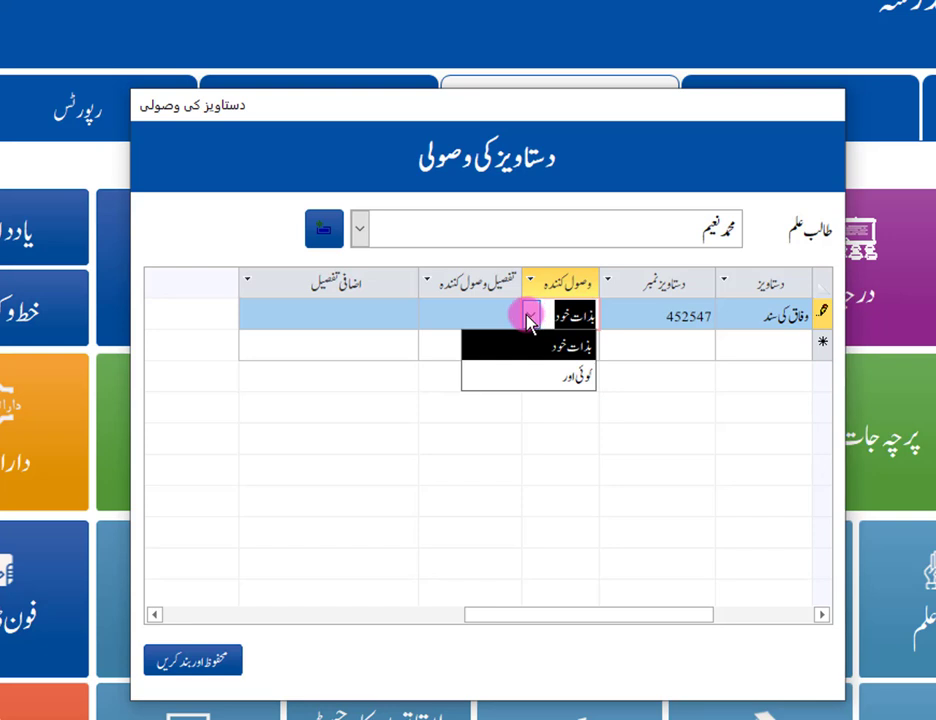
click(554, 346)
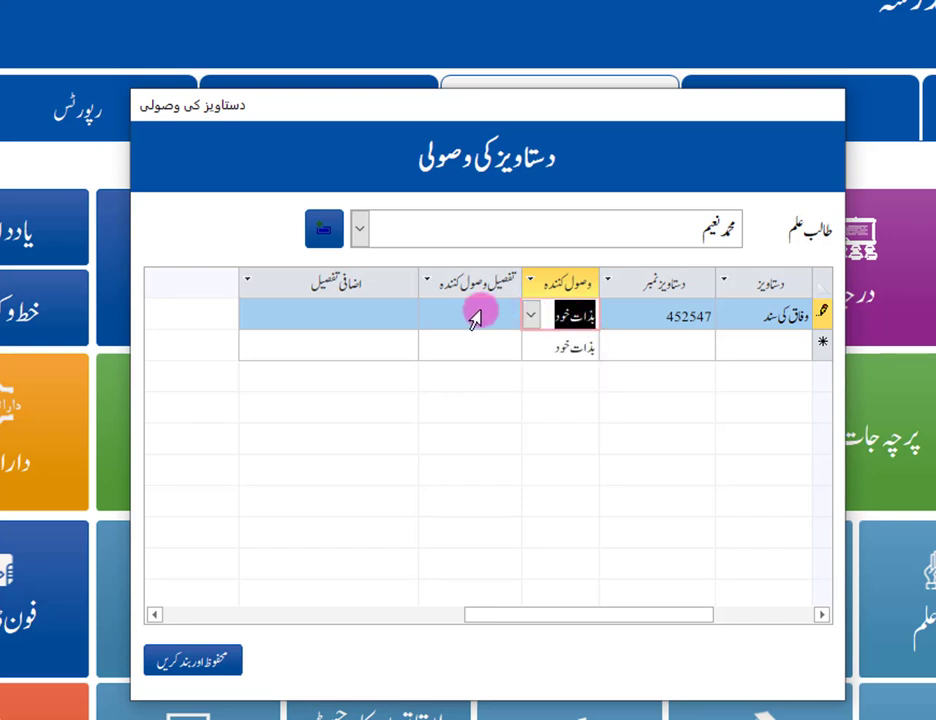
- Enter the sample note فافوع و عرور in the first row's additional details (اضافی تفصیل)
click(364, 307)
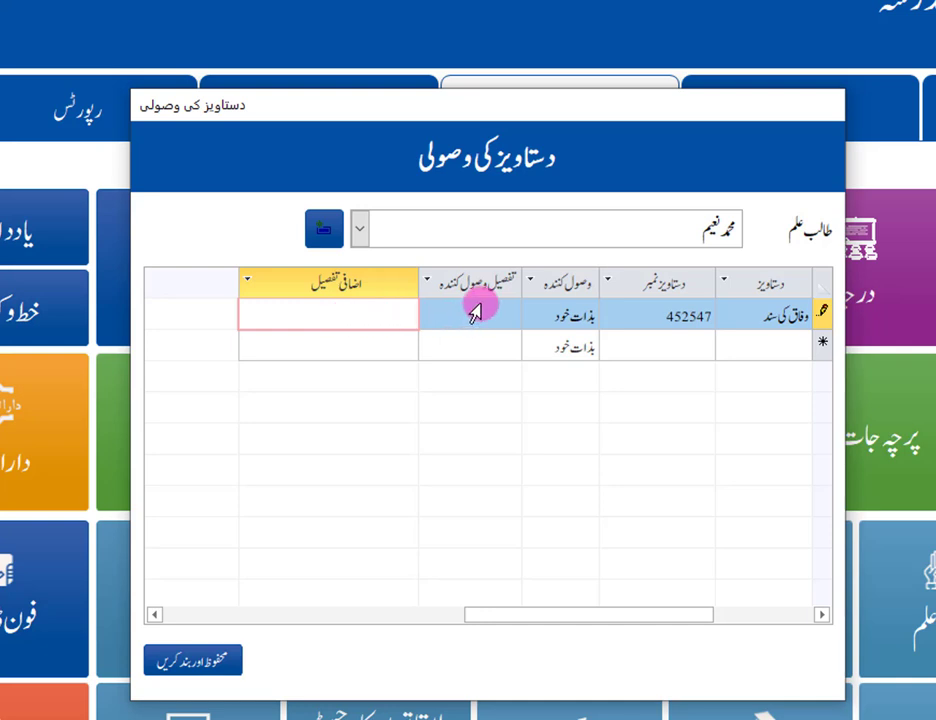
click(562, 312)
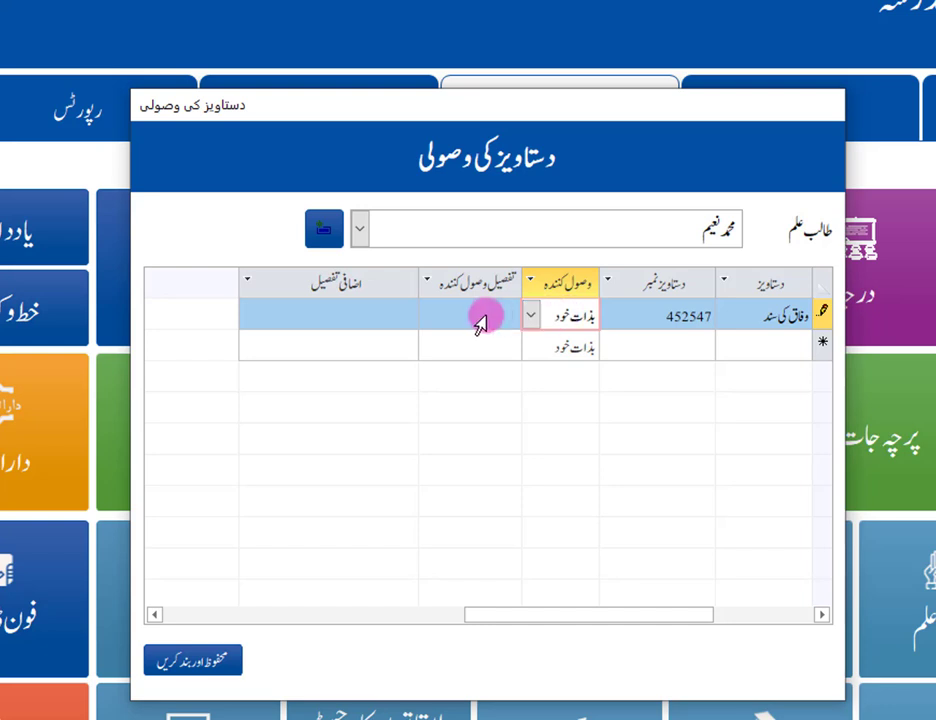
click(530, 314)
click(530, 314)
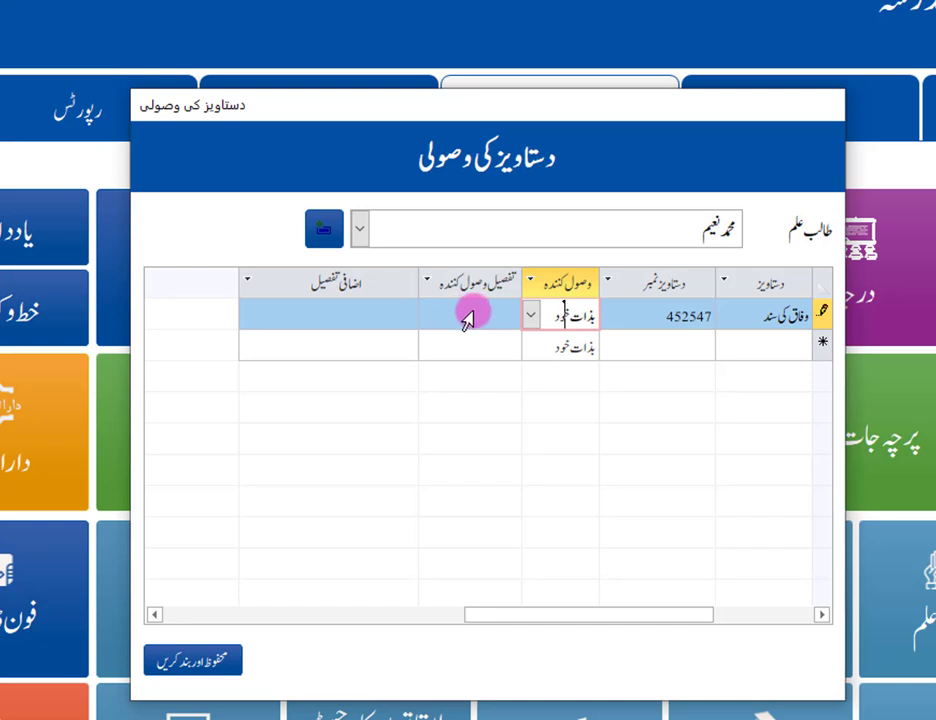
click(345, 317)
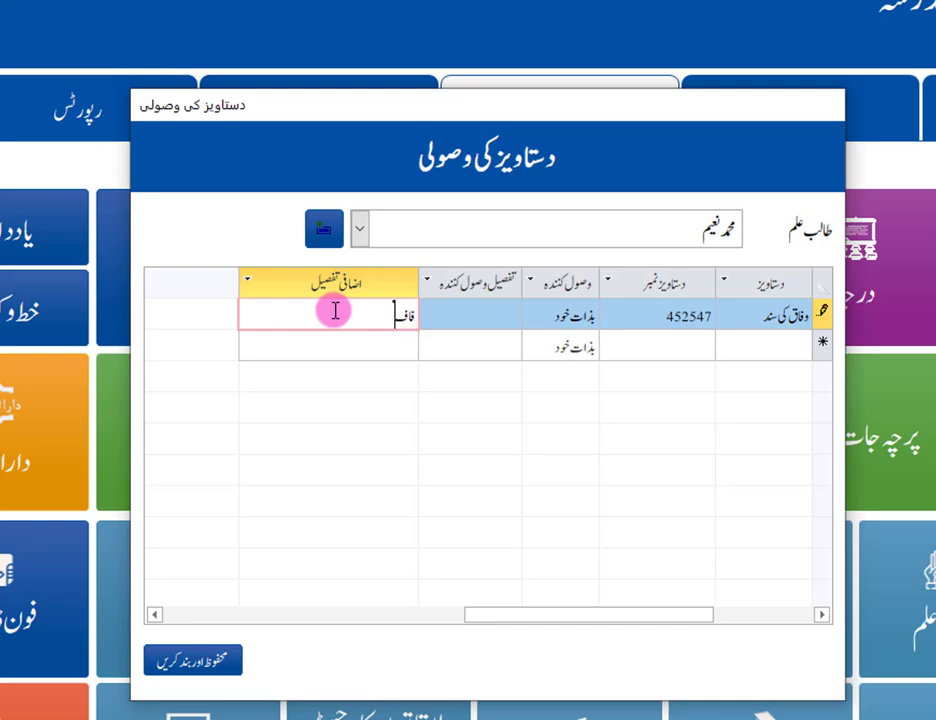
- Set the first row's recipient (وصول کنندہ) to کوئی اور and enter that person's name and relation in the recipient details (تفصیل وصول کنندہ)
click(533, 316)
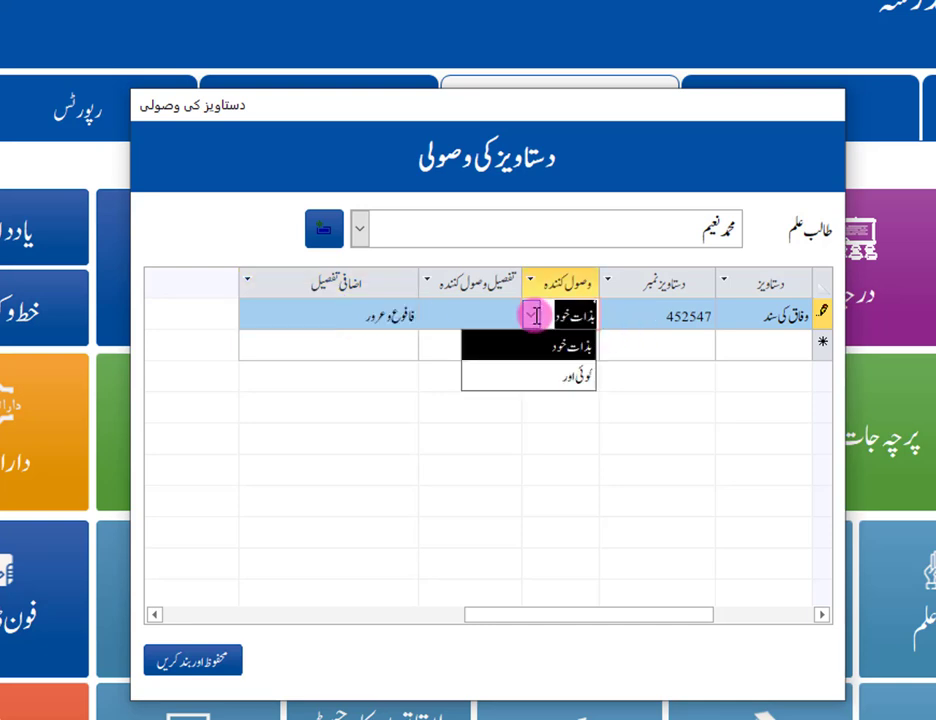
click(566, 383)
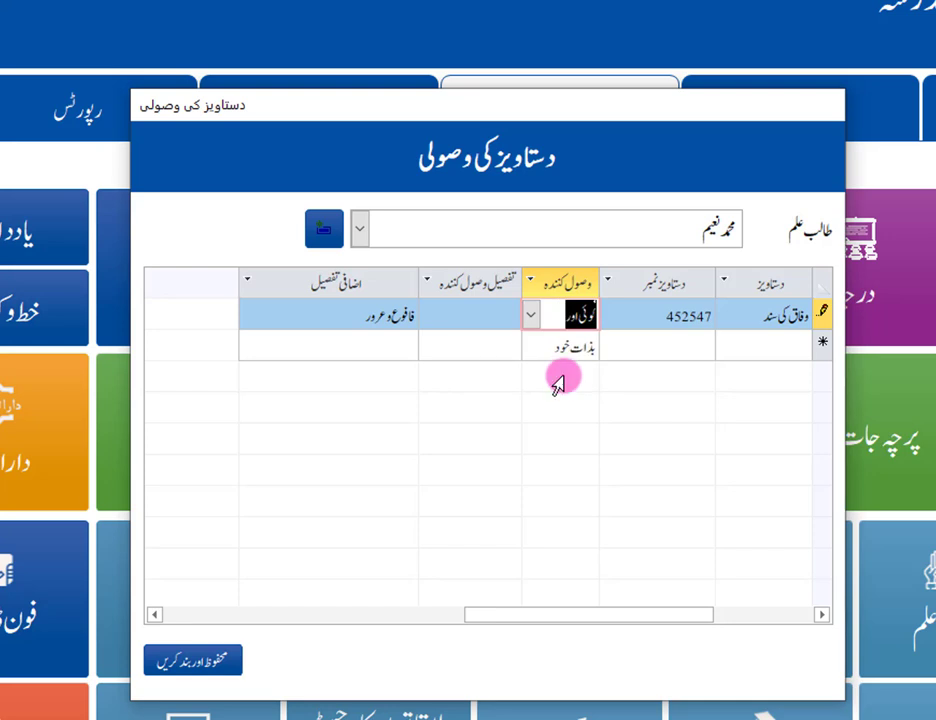
click(554, 318)
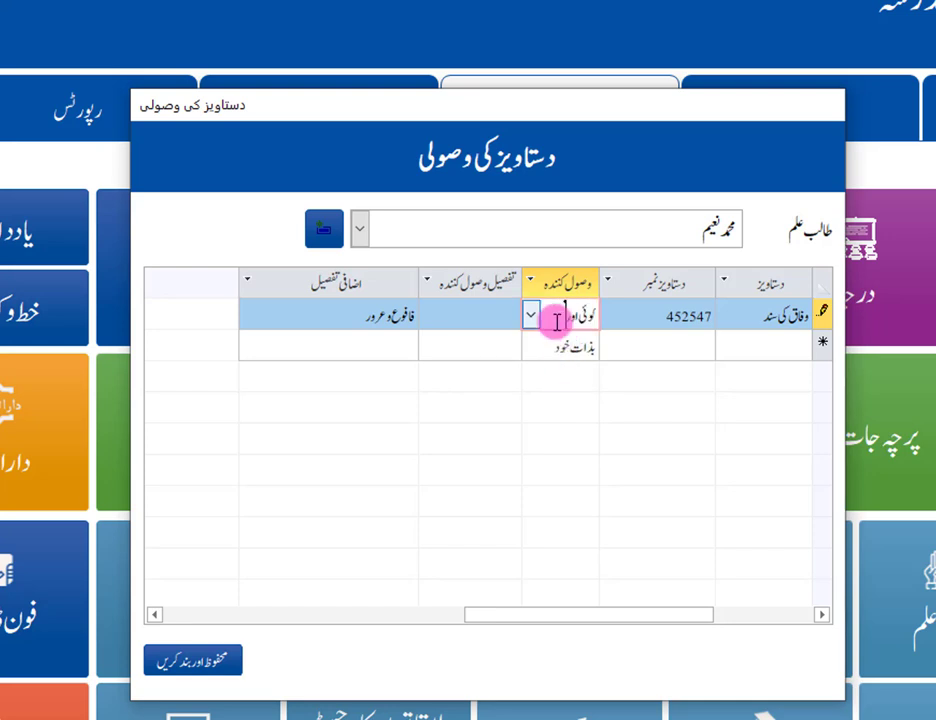
click(486, 318)
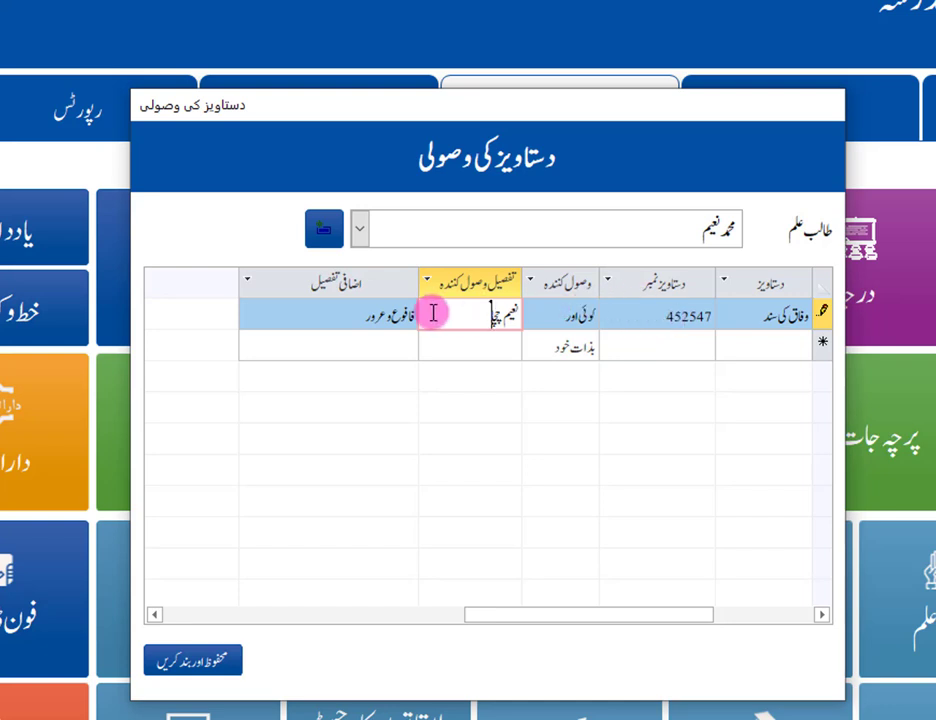
- Clear the first row's additional details (اضافی تفصیل), then save and close the document receipt form
drag(337, 317, 451, 312)
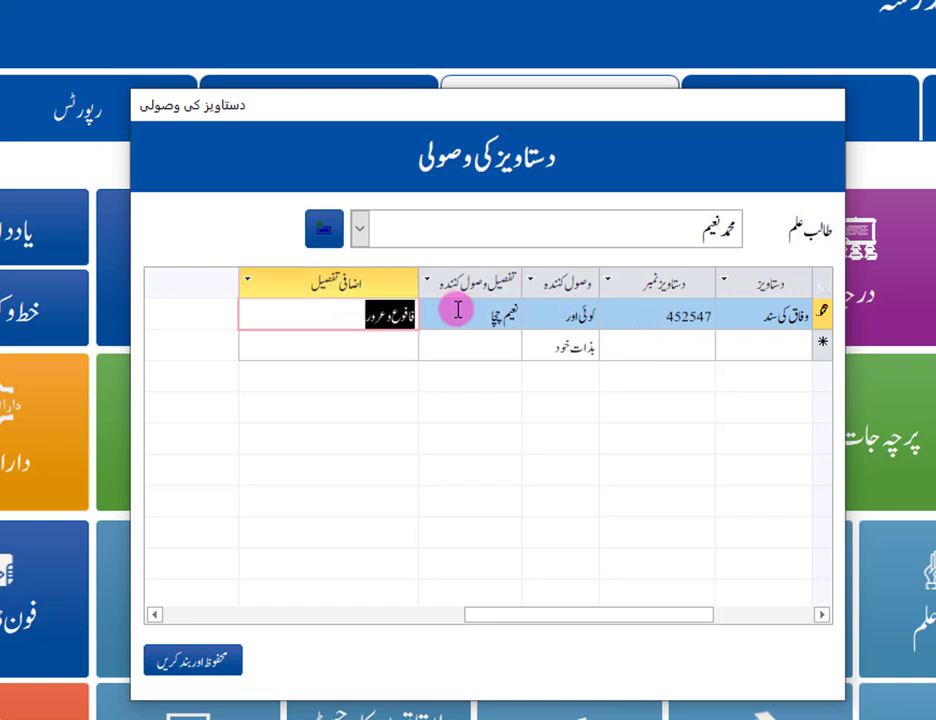
key(BackSpace)
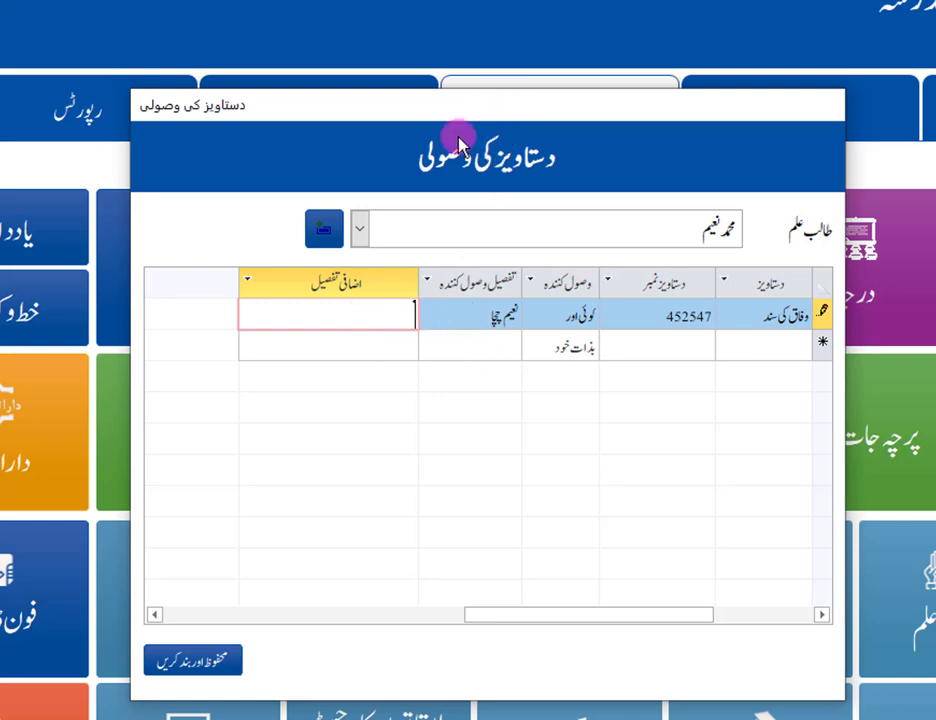
click(205, 662)
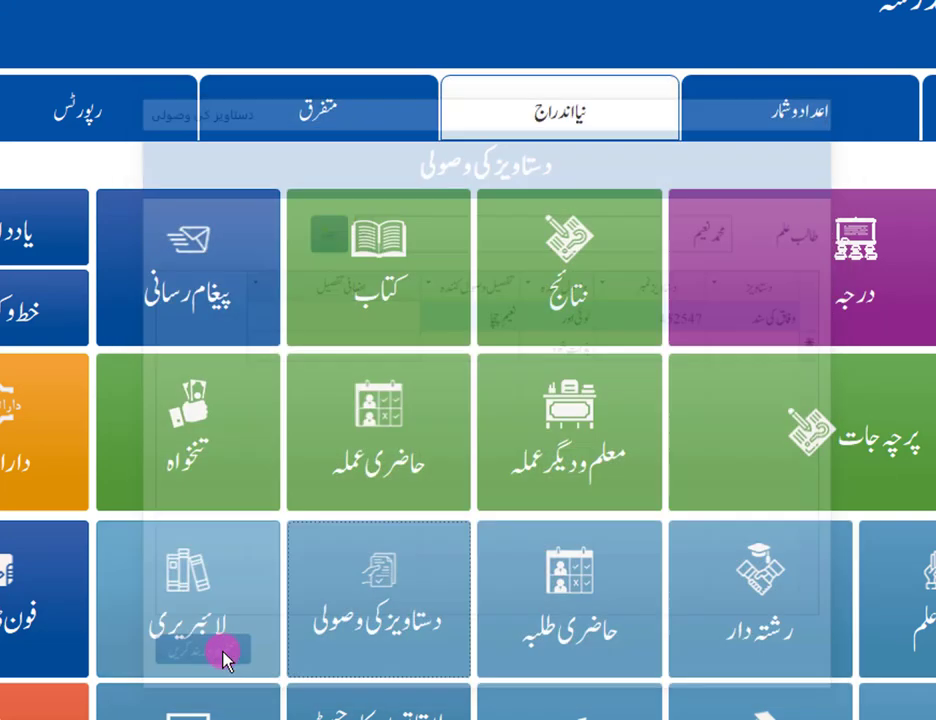
- Reopen the document receipt form (دستاویز کی وصولی) and load the same student's saved record by searching for the student's name
click(392, 622)
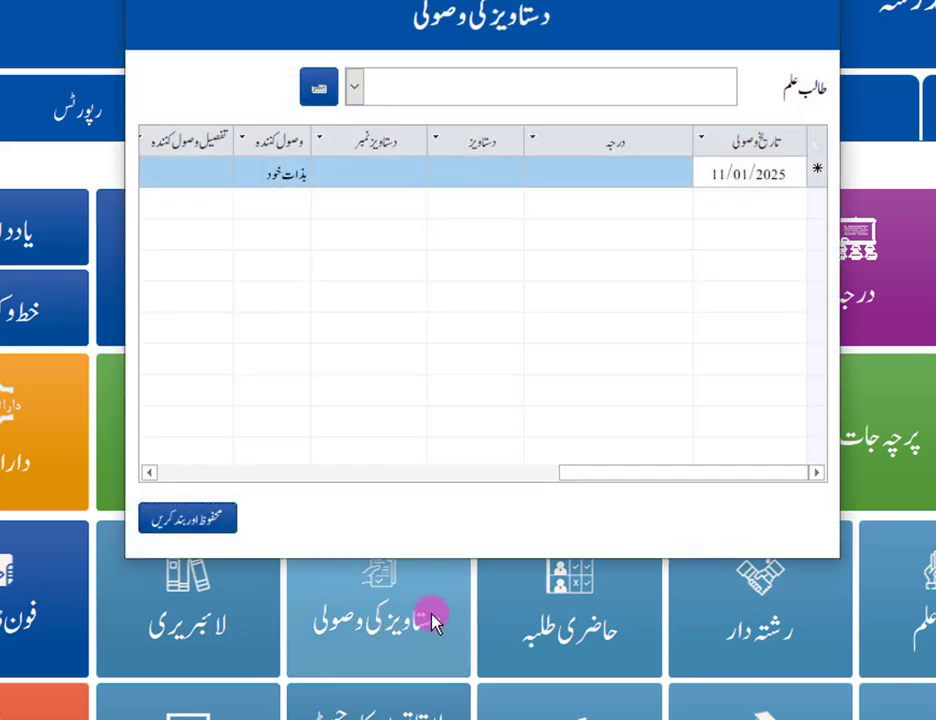
drag(562, 0, 573, 88)
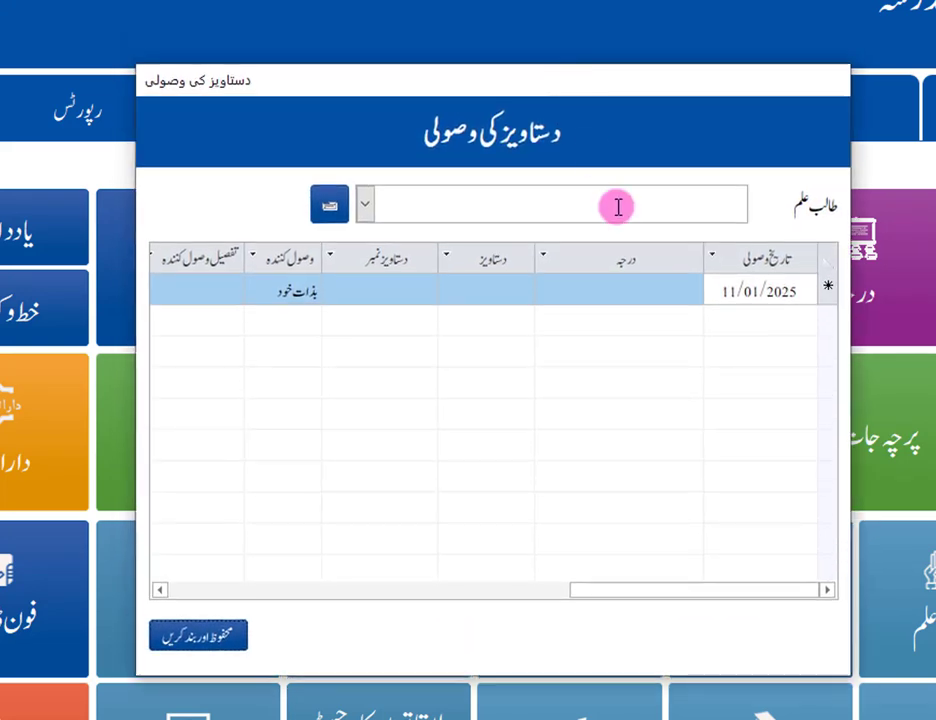
click(612, 208)
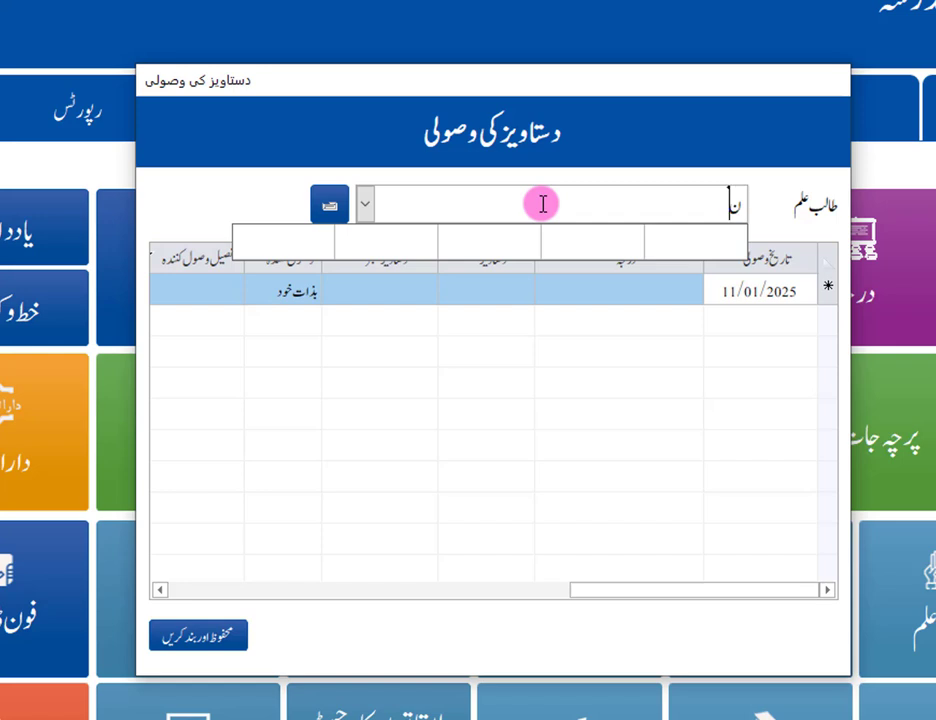
text(عیم)
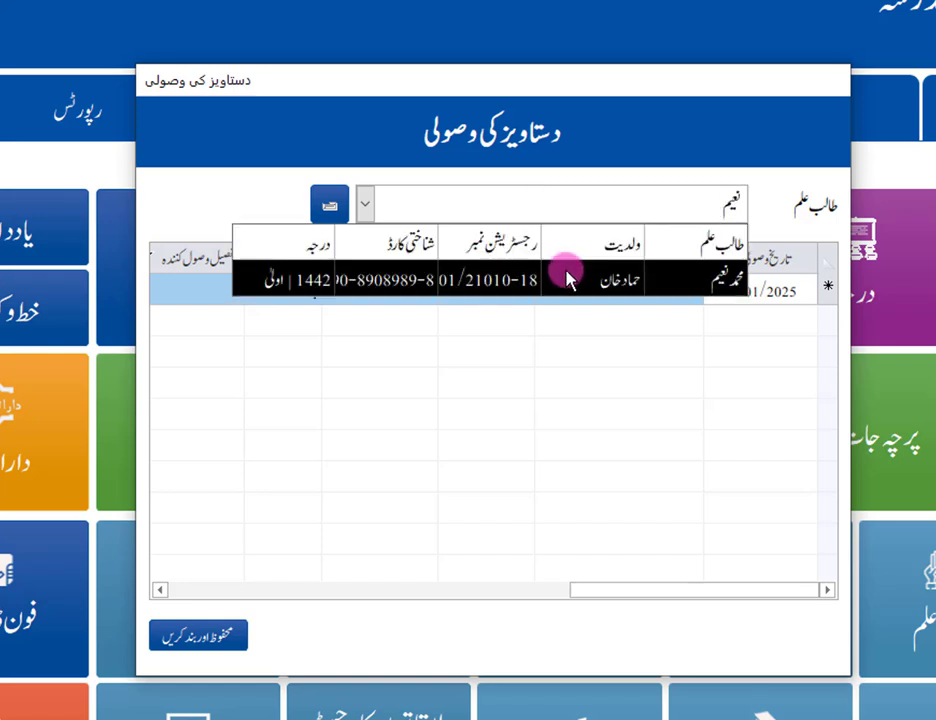
click(512, 284)
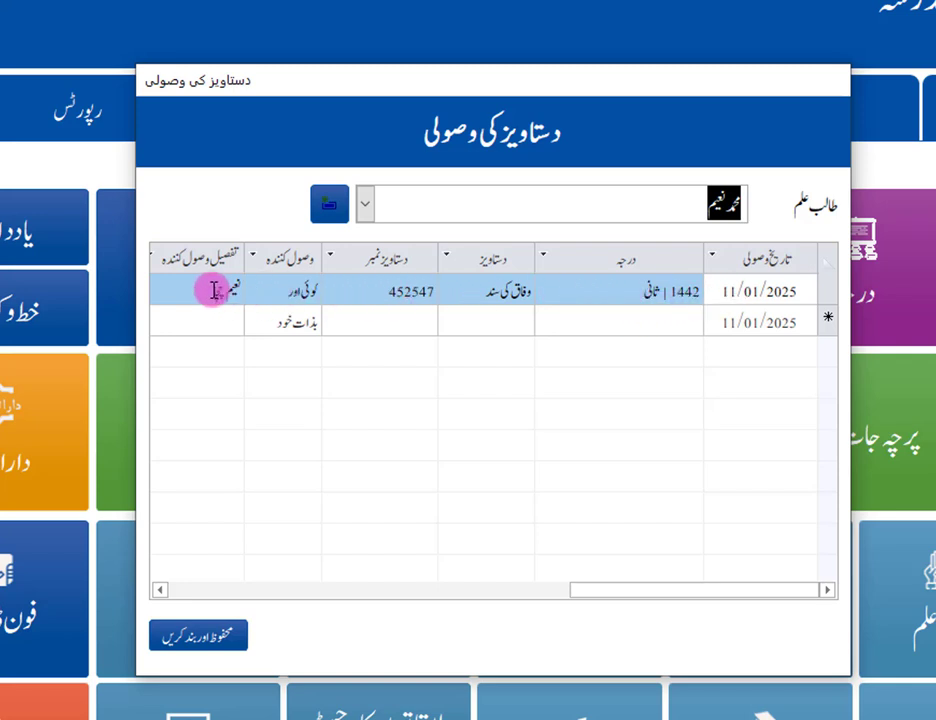
- Review the receipt date (تاریخ وصولی) and class (درجہ) in the student's saved document row
click(798, 287)
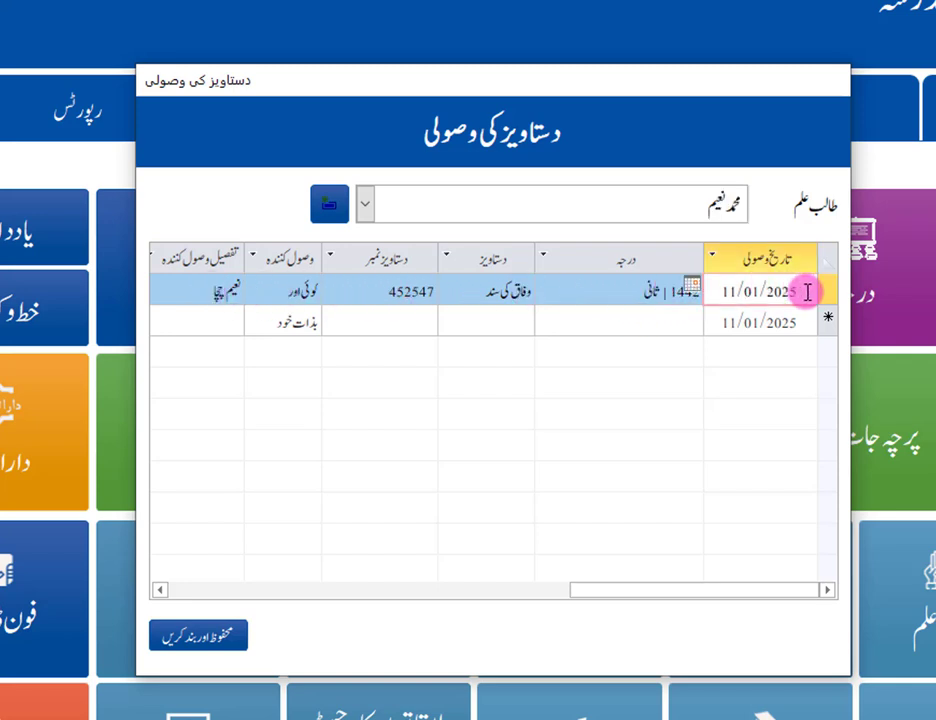
drag(797, 295, 714, 294)
click(739, 290)
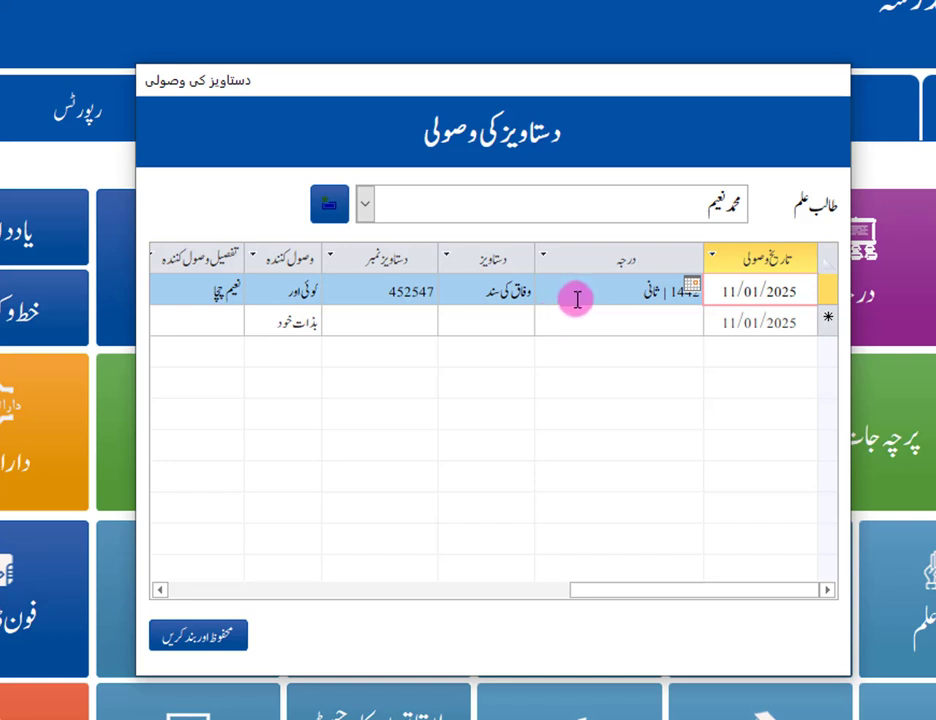
click(628, 285)
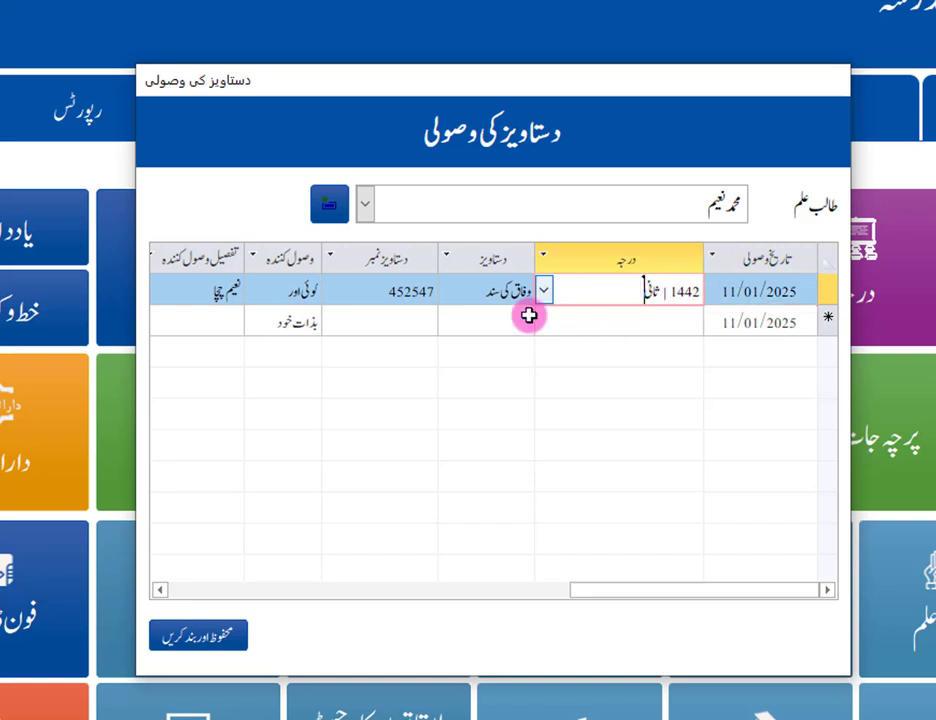